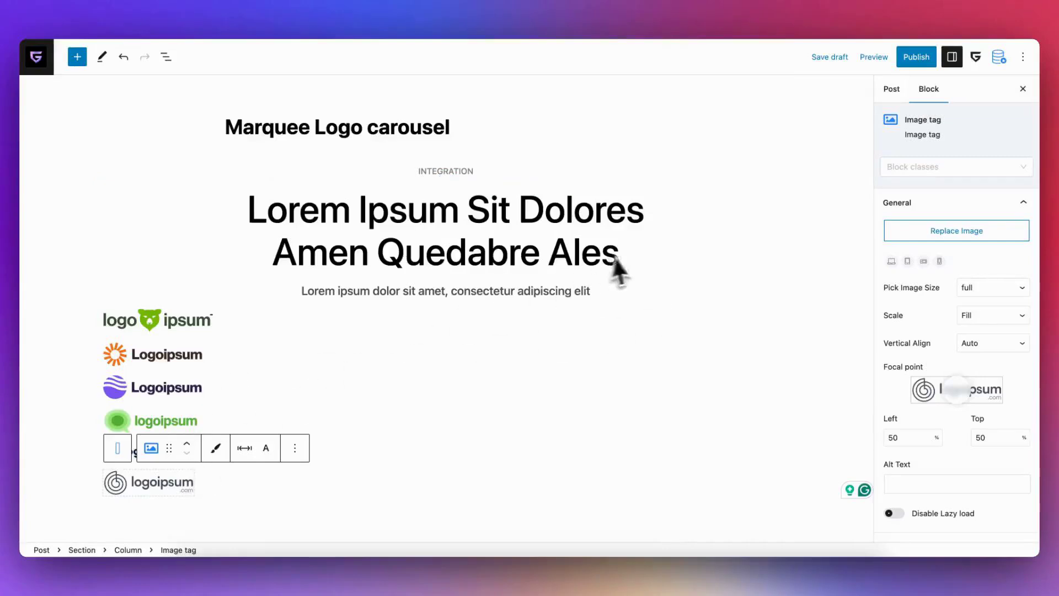
# Insert a Marquee Container below the subheading using /marquee
pyautogui.click(605, 296)
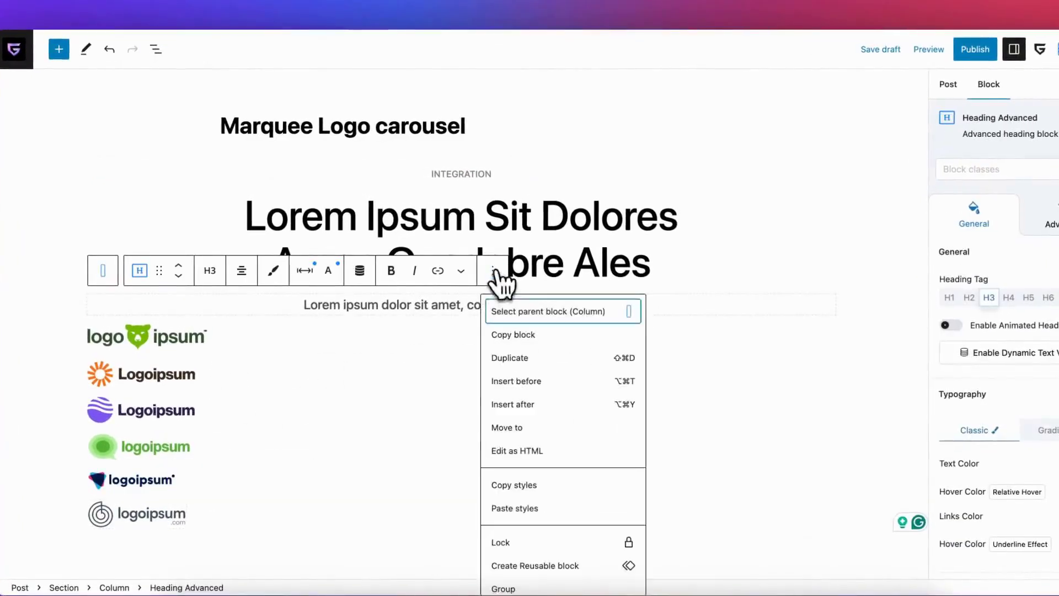
pyautogui.click(540, 407)
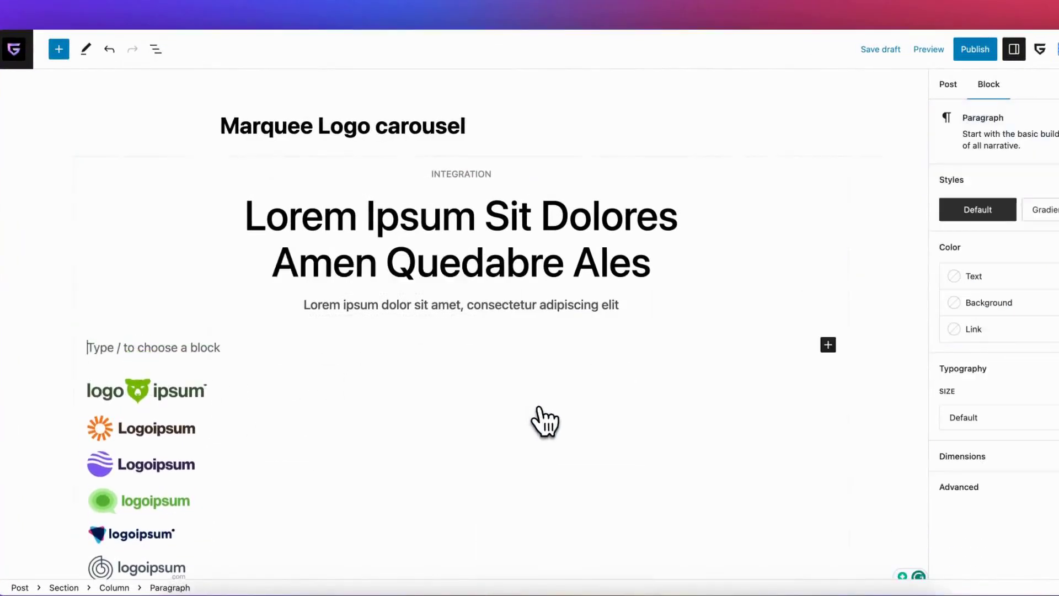
pyautogui.write('/marq')
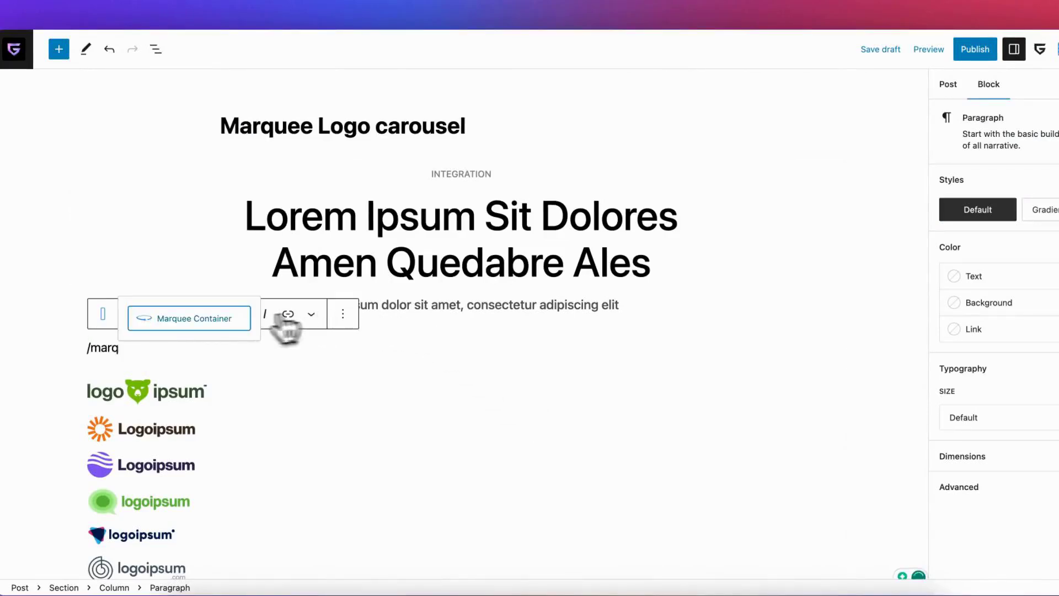
pyautogui.click(220, 320)
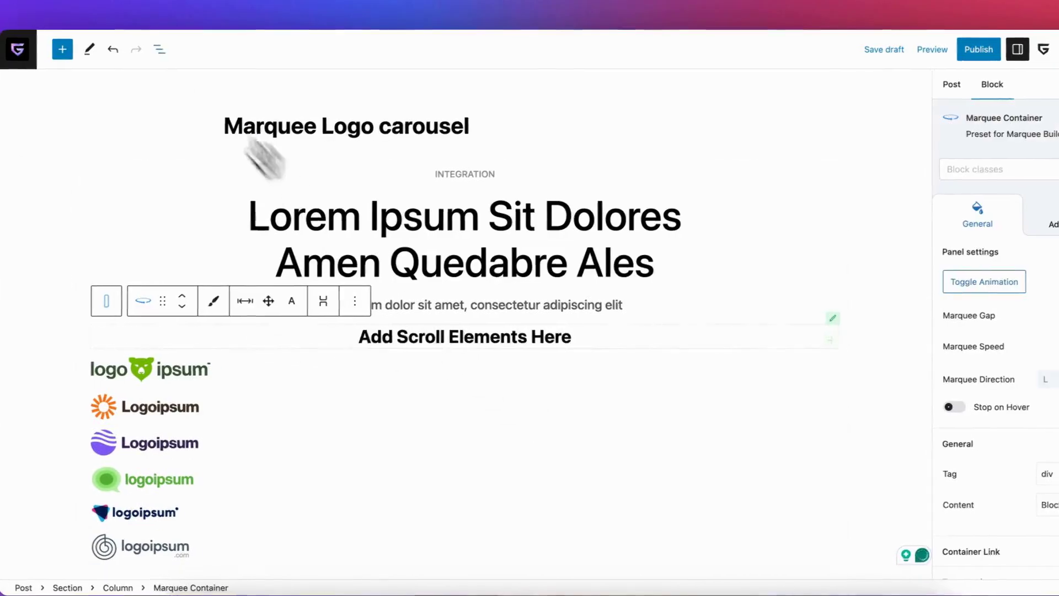
# Delete the Marquee Container's placeholder heading from List View
pyautogui.click(156, 49)
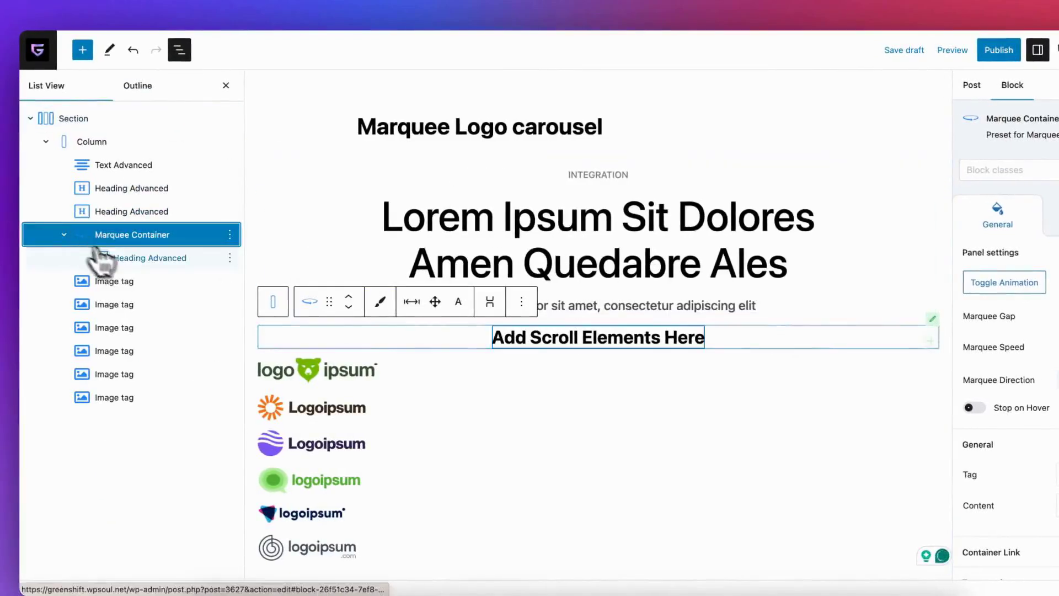
pyautogui.click(141, 258)
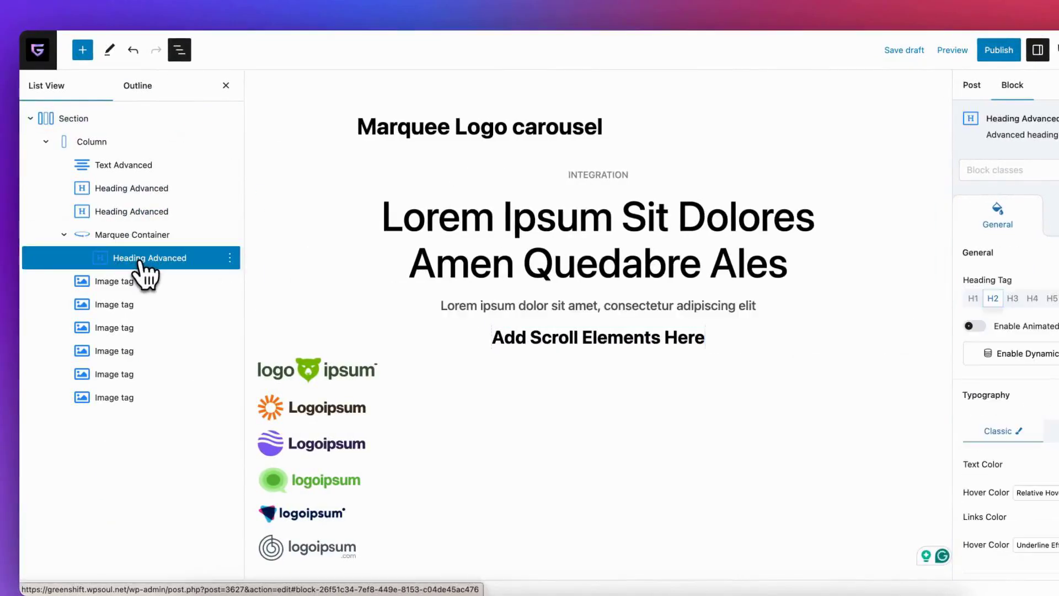
pyautogui.rightClick(206, 270)
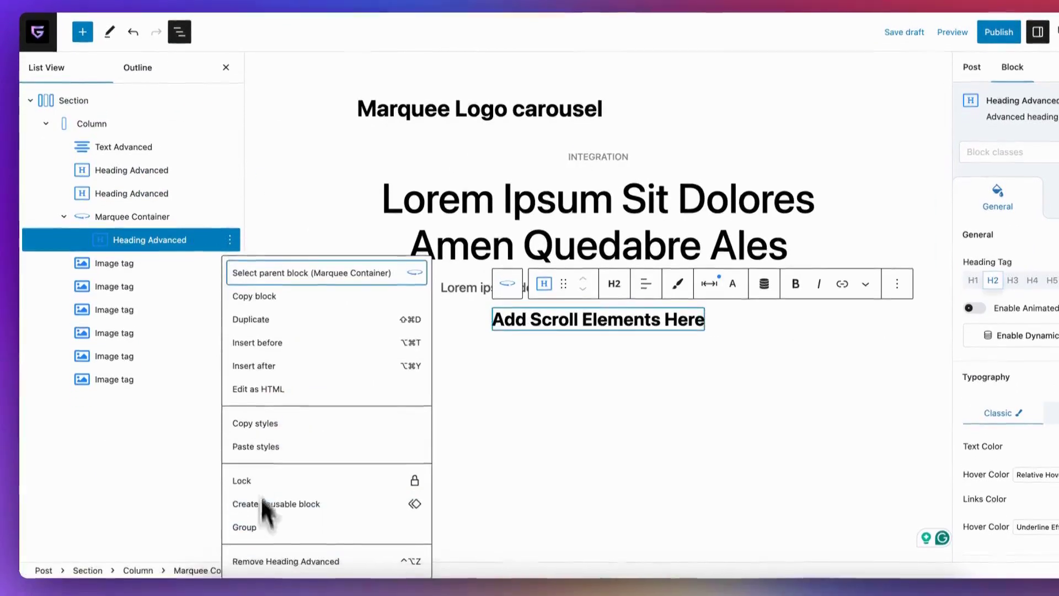
pyautogui.click(221, 589)
# Move the six logo images into the Marquee Container
pyautogui.click(114, 228)
pyautogui.keyDown('shift'); pyautogui.click(131, 345); pyautogui.keyUp('shift')
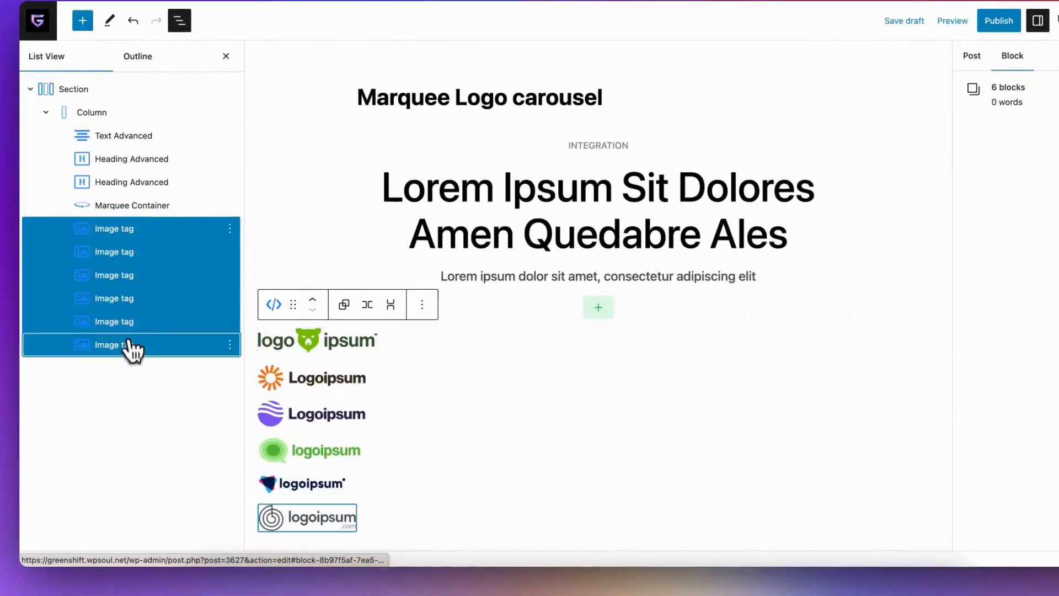
pyautogui.moveTo(128, 238); pyautogui.dragTo(147, 214)
# Set the logo Marquee Container's speed to 30, keeping the direction at L
pyautogui.click(225, 55)
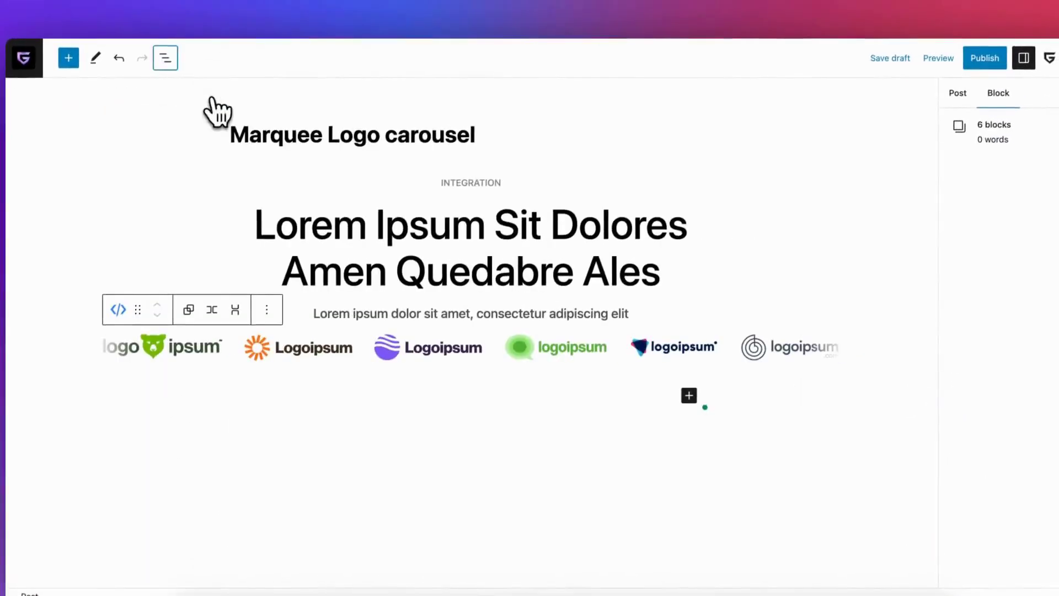
pyautogui.click(165, 58)
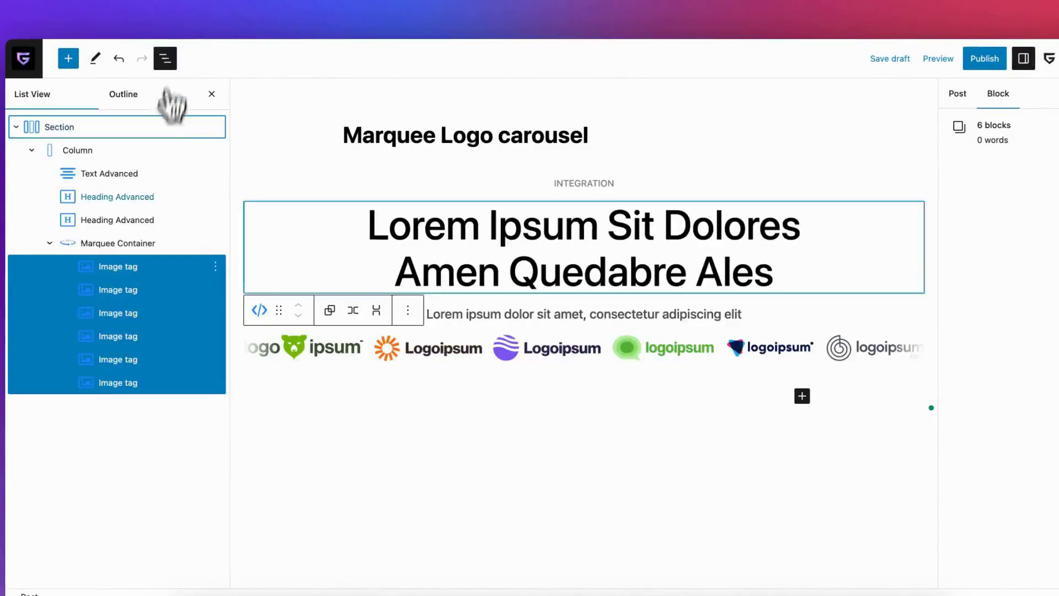
pyautogui.click(127, 245)
pyautogui.click(212, 94)
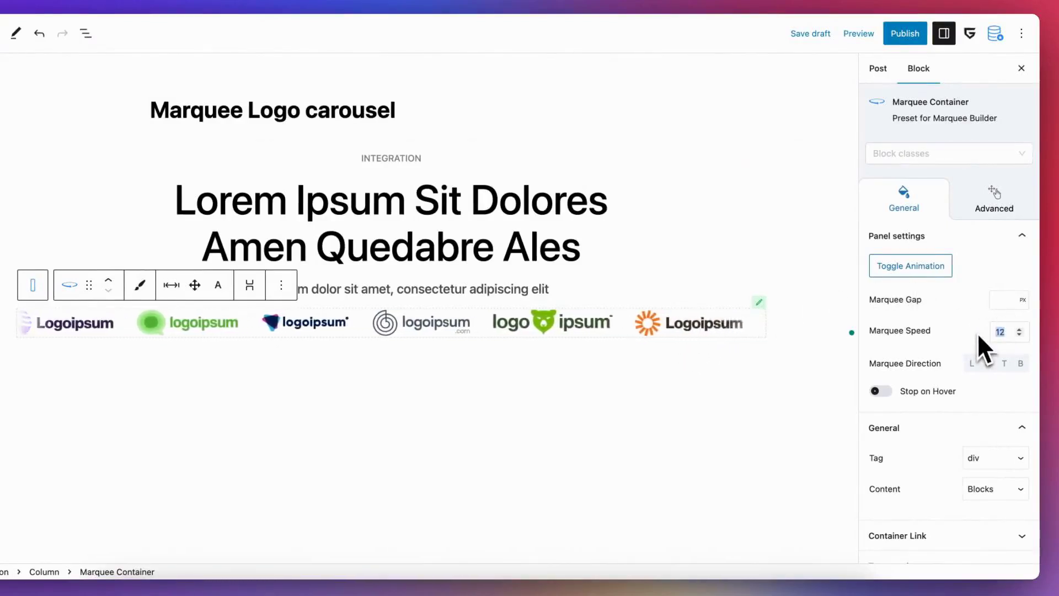
pyautogui.click(988, 363)
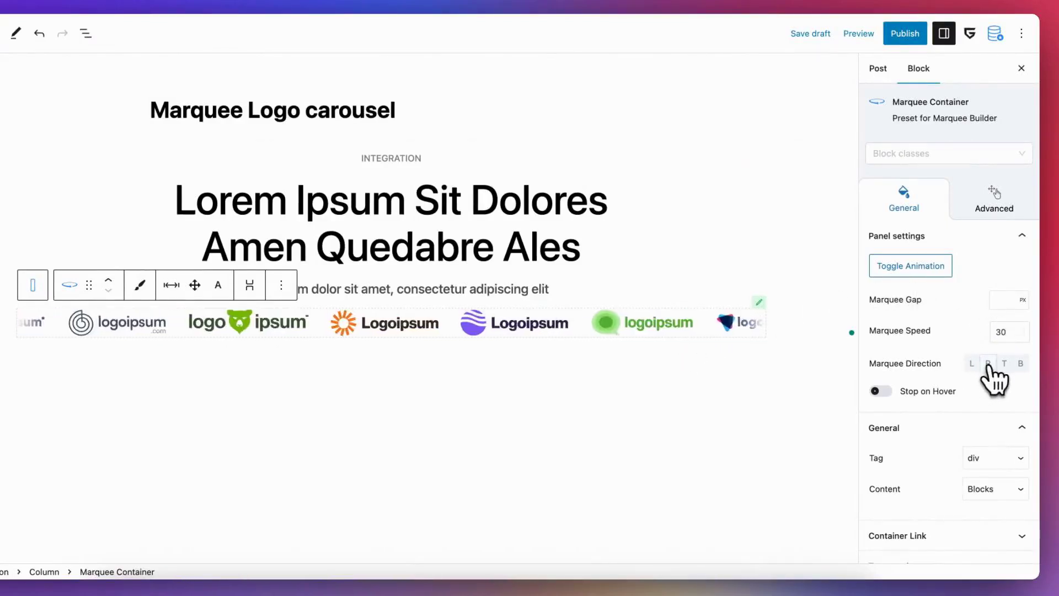
pyautogui.click(972, 363)
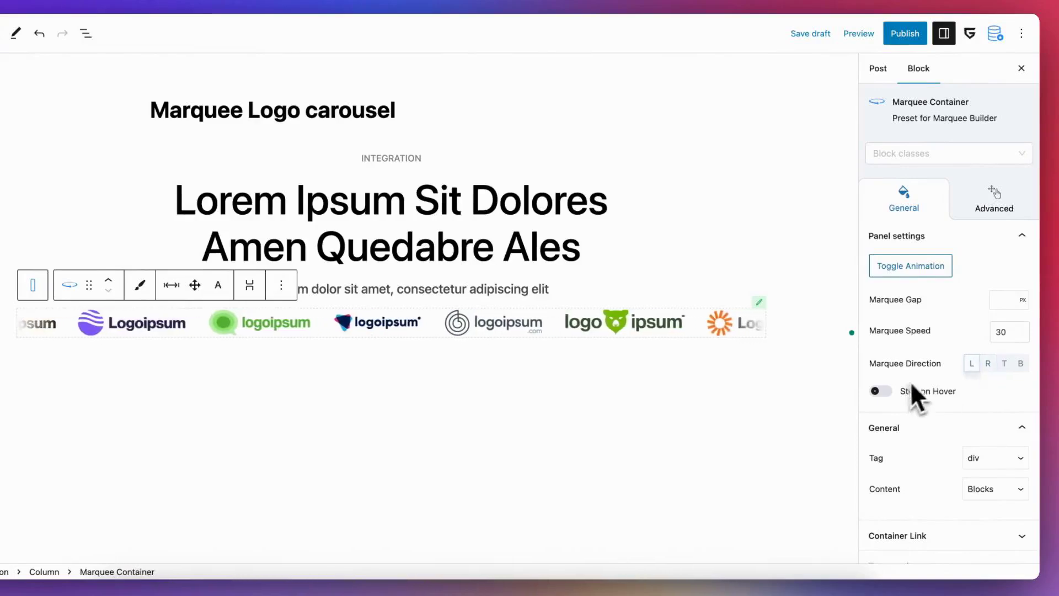
pyautogui.click(994, 302)
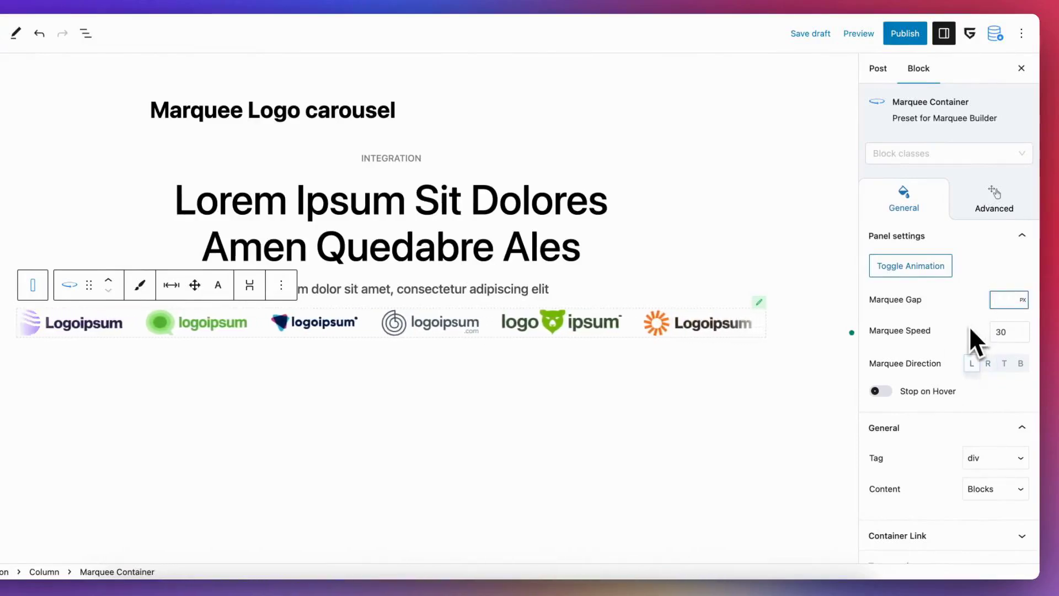
# Raise the logo marquee's Border Mask Size from 10 to 22 under Border Masking
pyautogui.scroll(-3, 969, 326)
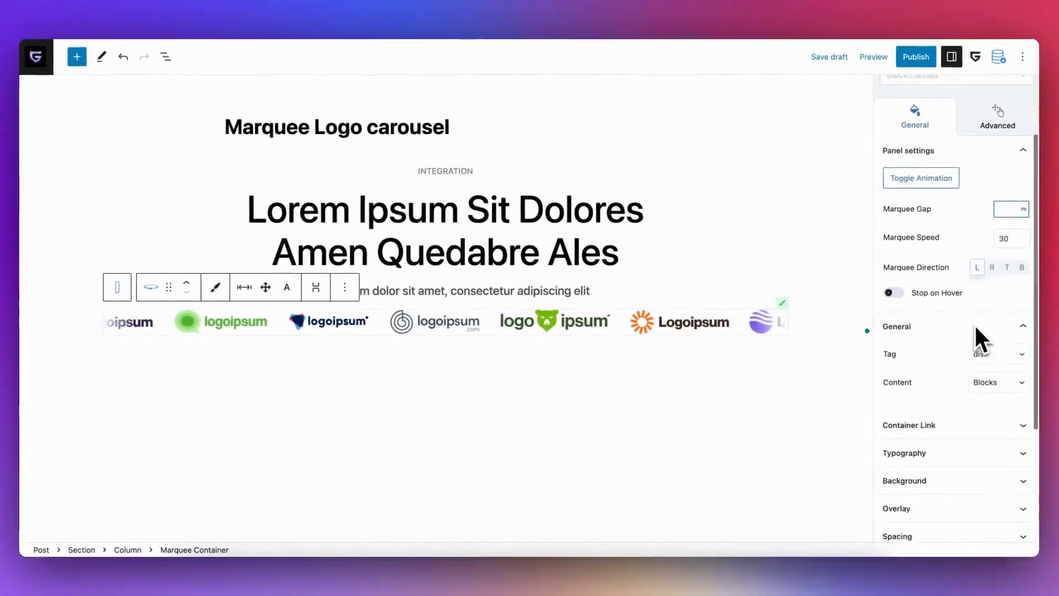
pyautogui.scroll(-3, 975, 325)
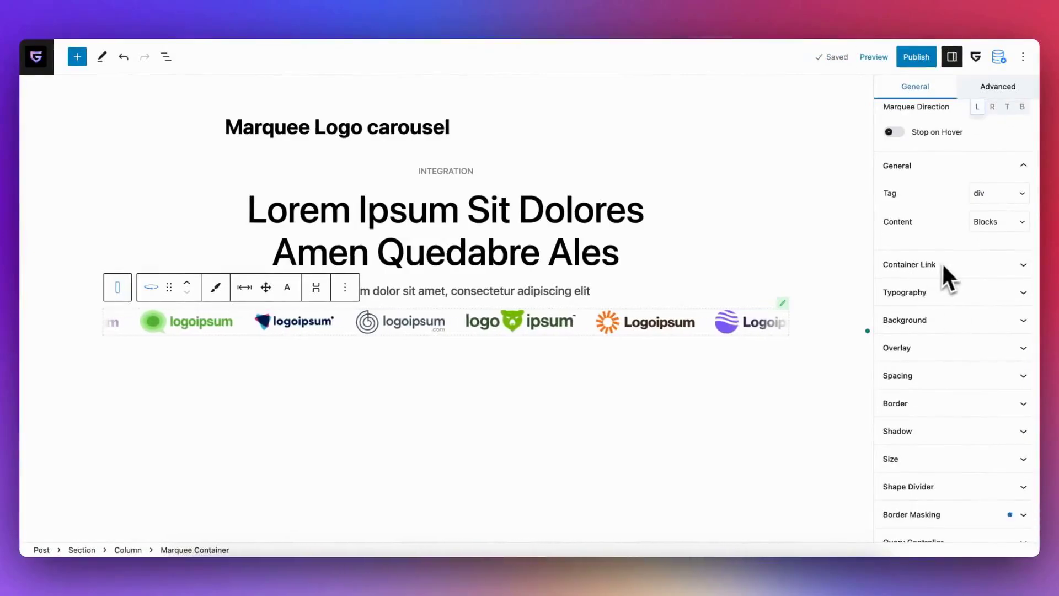
pyautogui.scroll(-1, 945, 261)
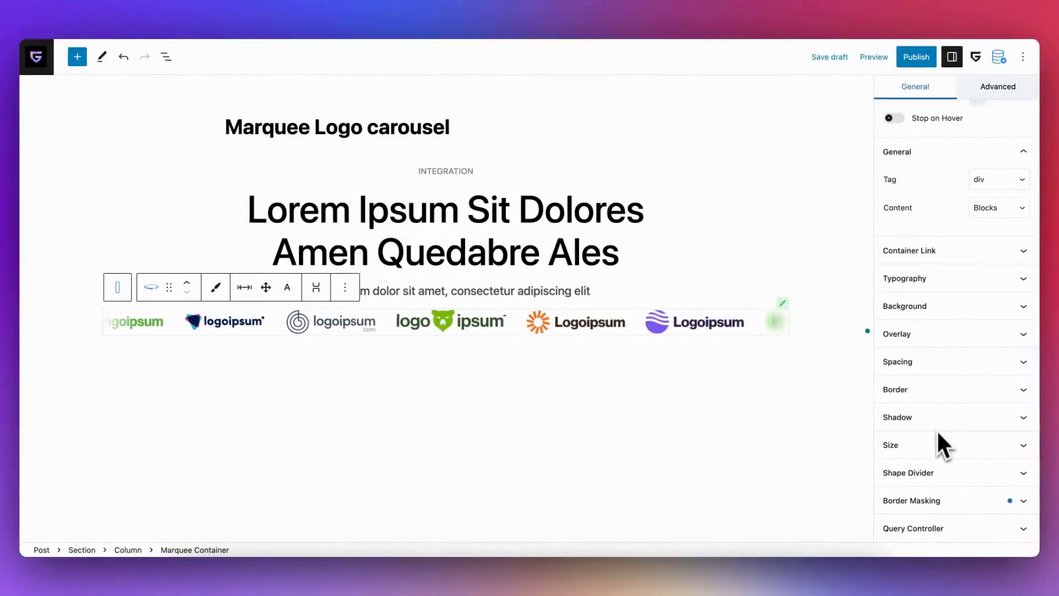
pyautogui.click(938, 501)
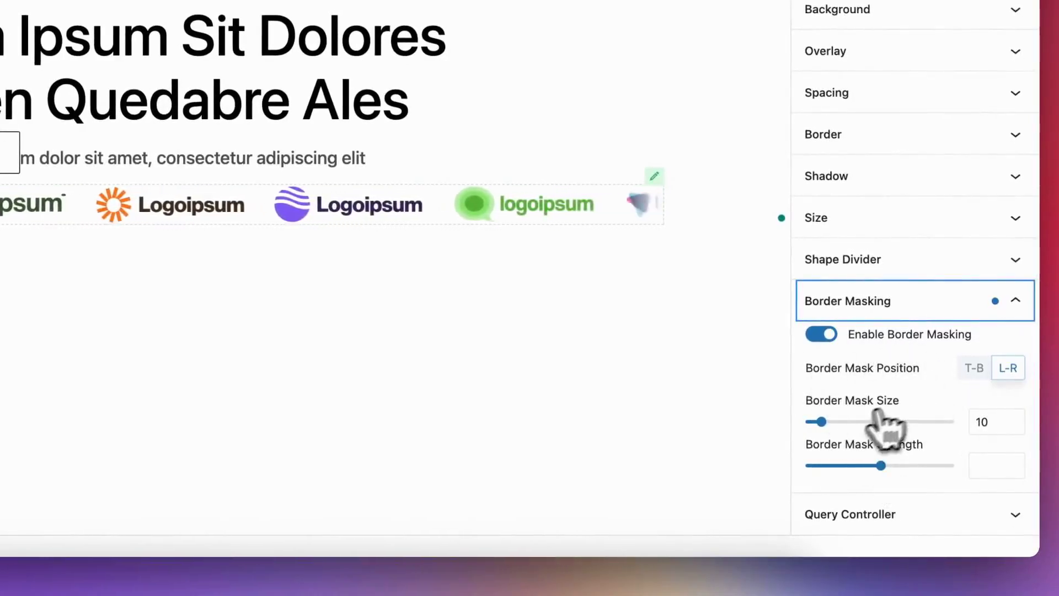
pyautogui.moveTo(822, 421)
pyautogui.mouseDown()
pyautogui.moveTo(868, 423)
pyautogui.moveTo(831, 422)
pyautogui.mouseUp()
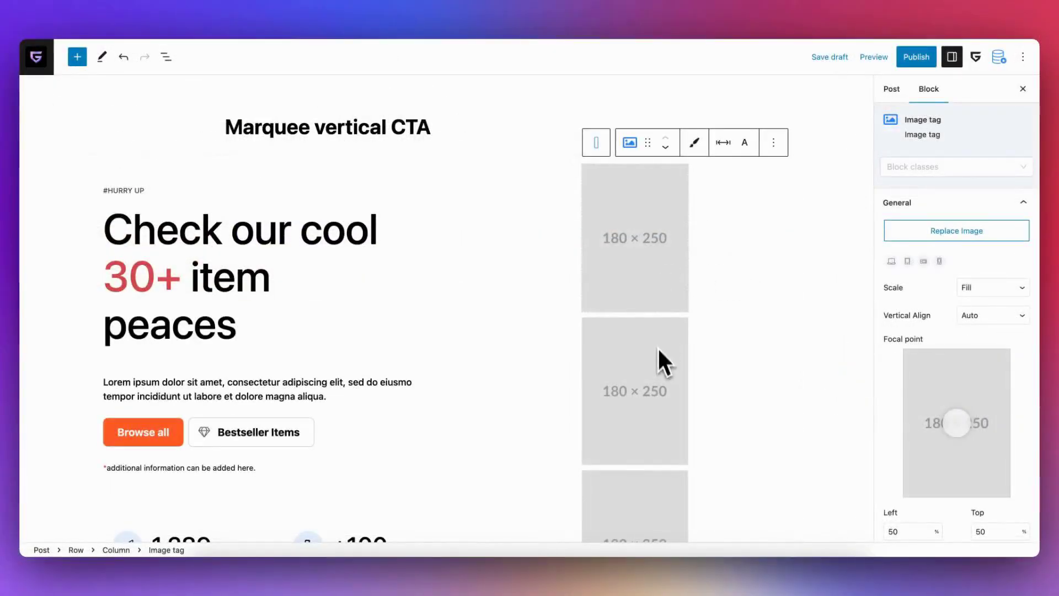
# Insert a Marquee Container above the three image placeholders via /marg
pyautogui.click(774, 143)
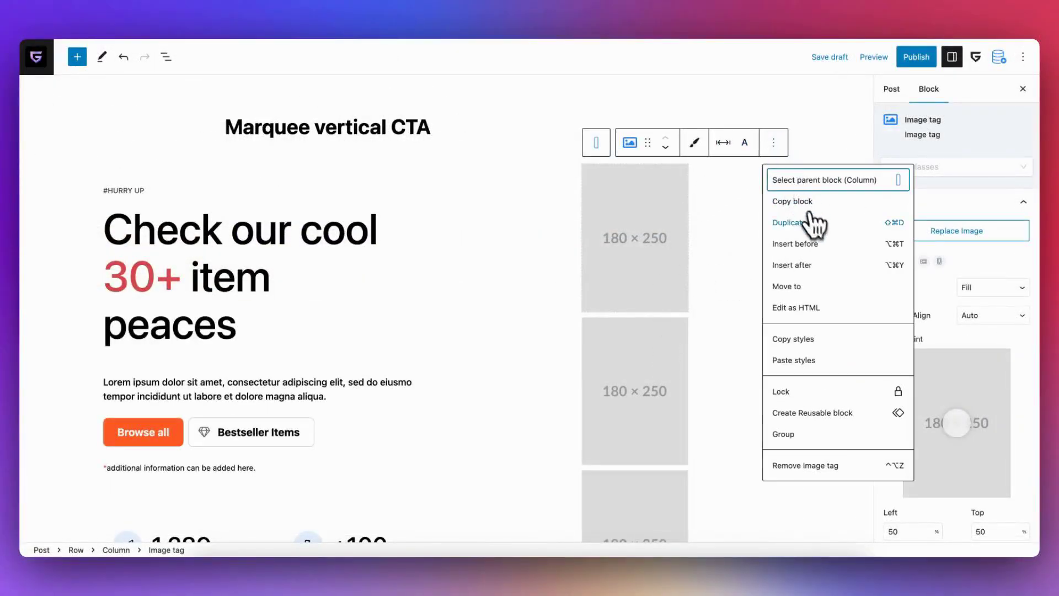
pyautogui.click(813, 246)
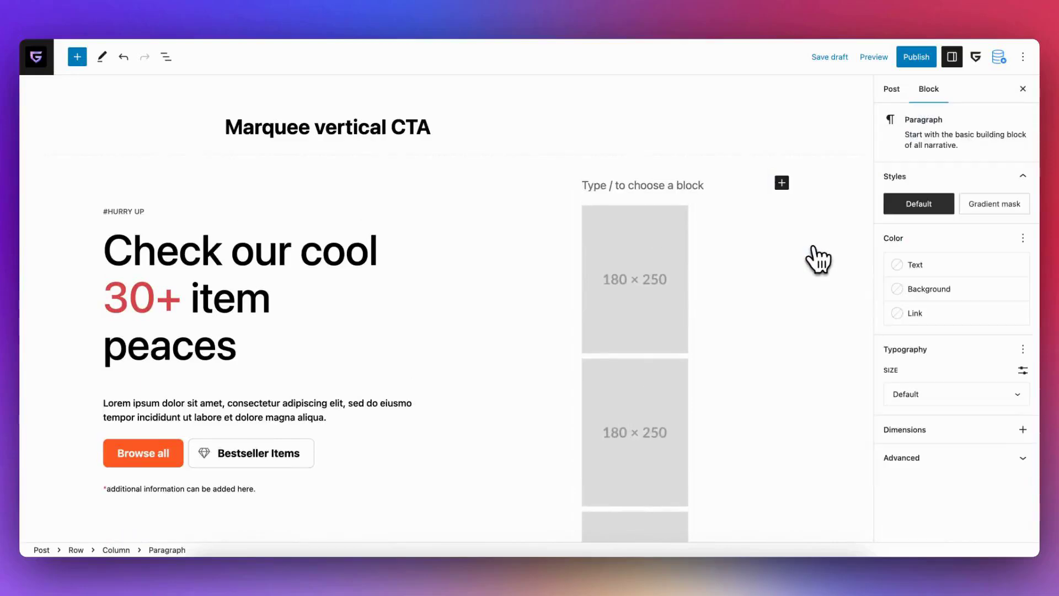
pyautogui.write('/marg')
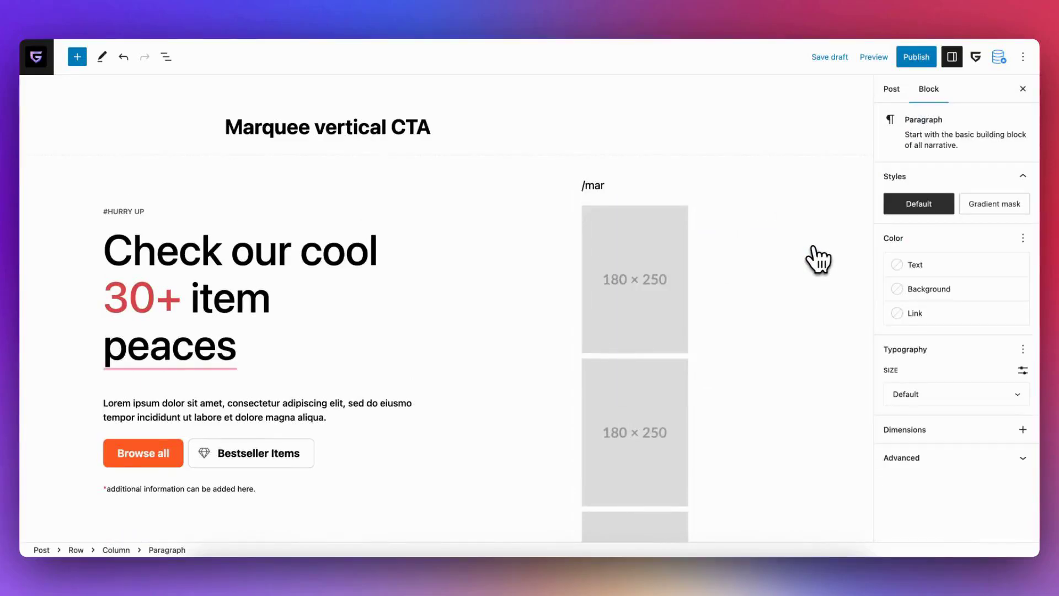
pyautogui.press('Return')
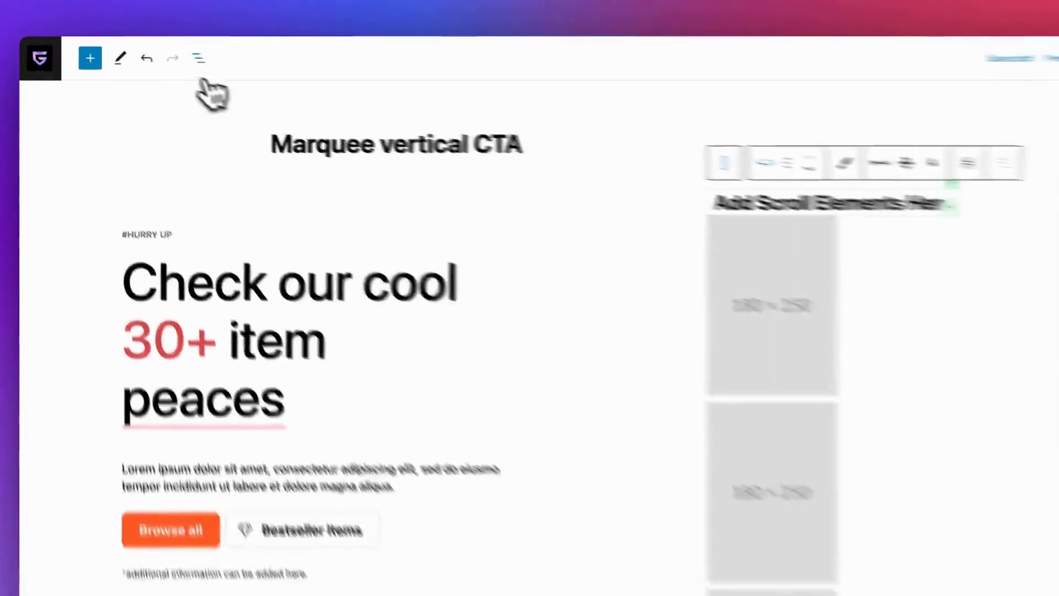
# Delete the Heading Advanced block from the CTA row in List View
pyautogui.click(166, 57)
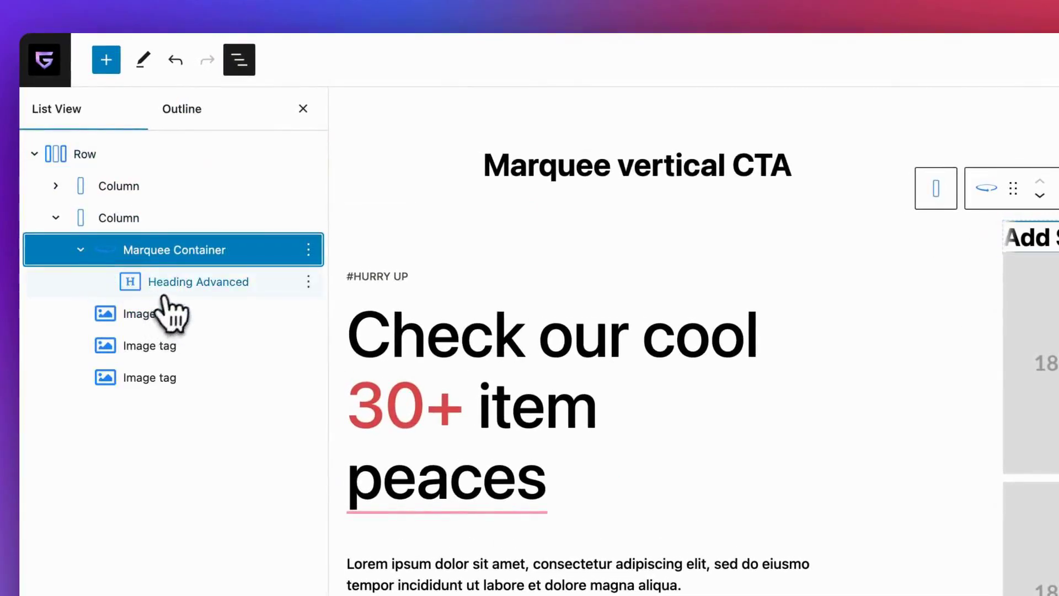
pyautogui.click(223, 282)
pyautogui.click(308, 282)
pyautogui.click(334, 533)
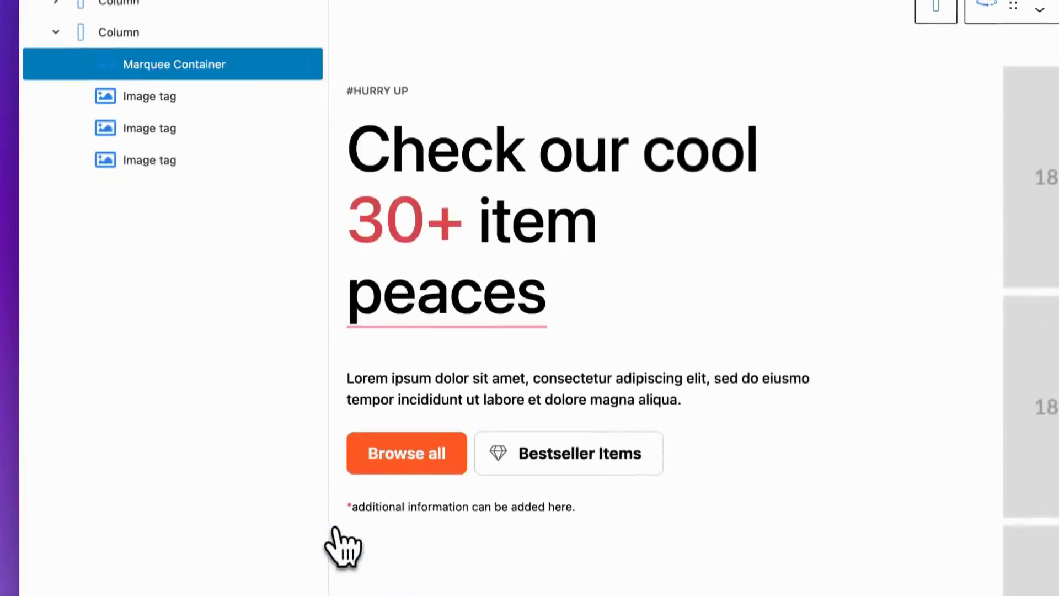
# Move the three Image tag blocks into the Marquee Container
pyautogui.click(165, 96)
pyautogui.keyDown('shift'); pyautogui.click(175, 159); pyautogui.keyUp('shift')
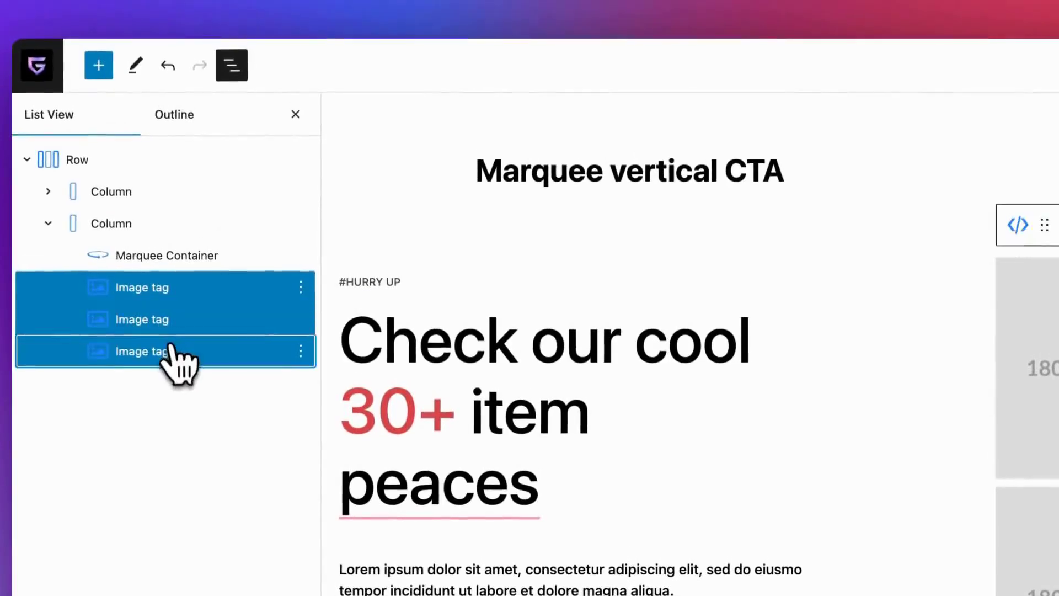
pyautogui.moveTo(171, 311); pyautogui.dragTo(190, 266)
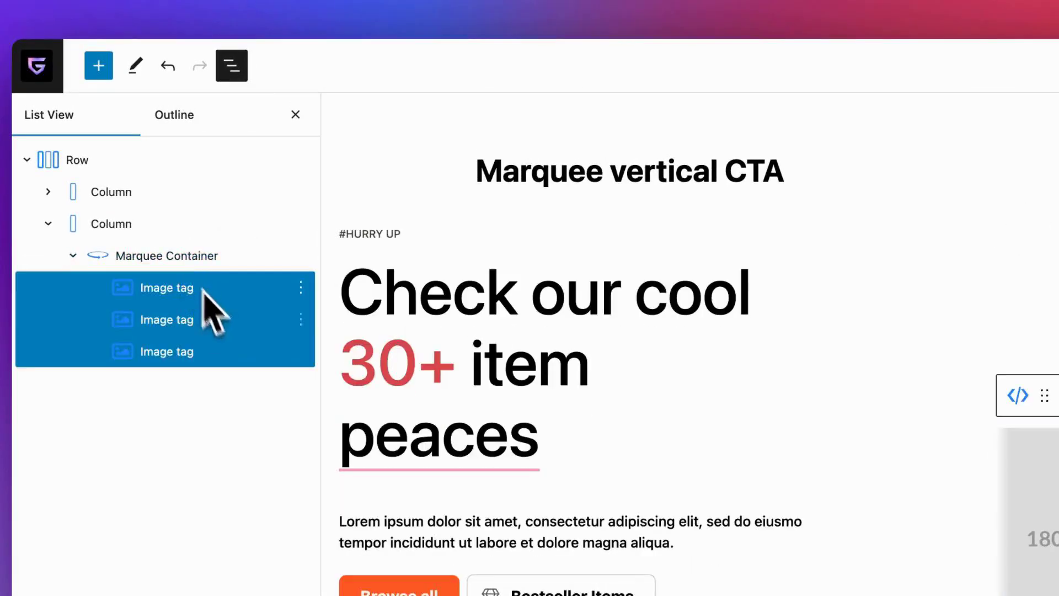
pyautogui.click(296, 114)
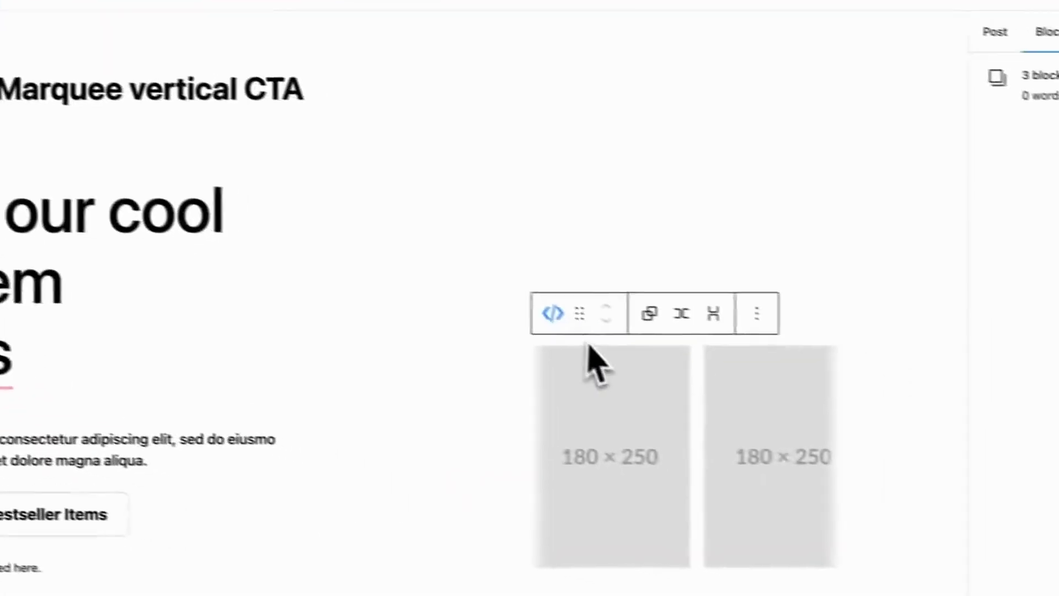
# Set the Marquee Container's direction to T so it scrolls upward
pyautogui.click(543, 373)
pyautogui.click(519, 305)
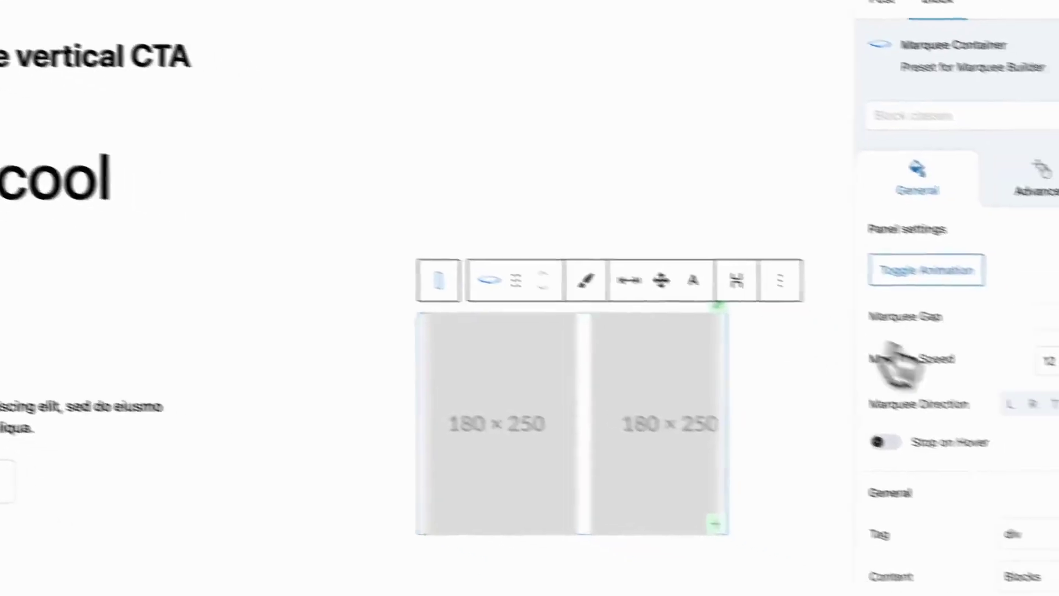
pyautogui.scroll(-3, 950, 336)
pyautogui.scroll(-1, 945, 315)
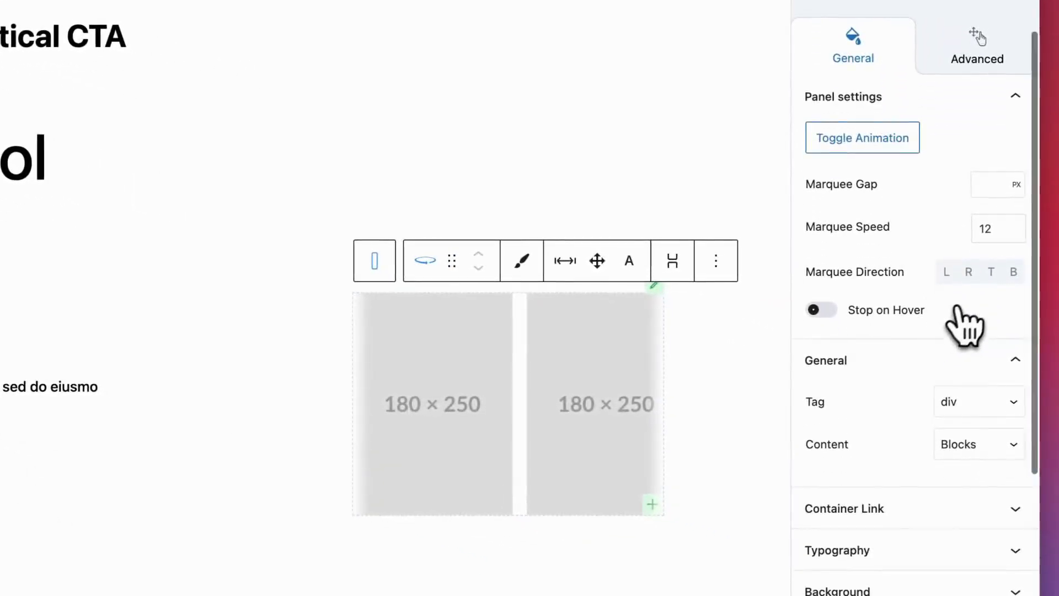
pyautogui.click(992, 273)
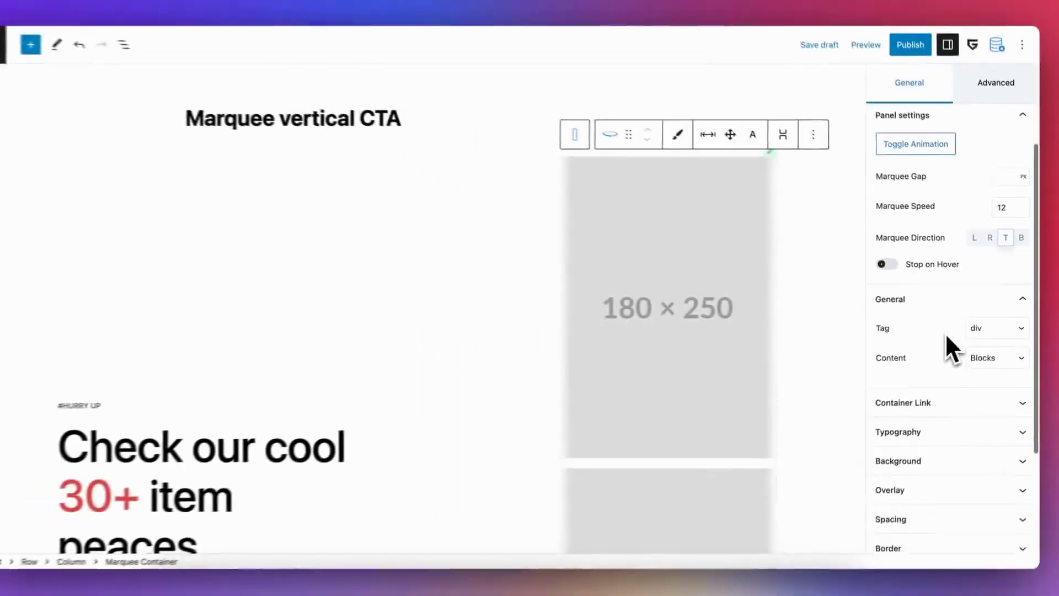
# Give the vertical marquee a 180 px width and a 750 px maximum height
pyautogui.scroll(-5, 937, 342)
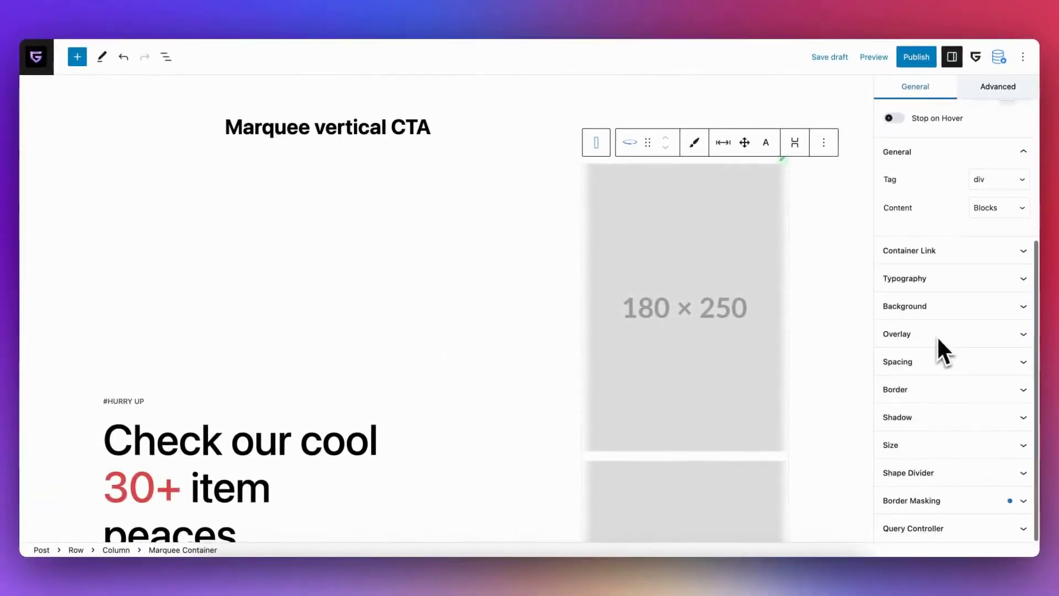
pyautogui.click(933, 443)
pyautogui.scroll(-3, 890, 402)
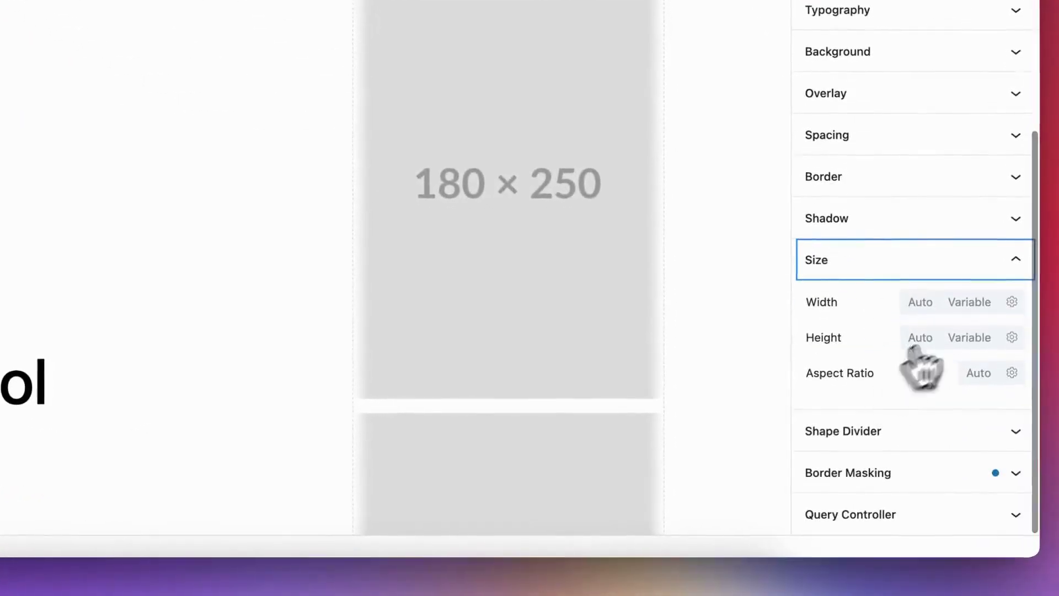
pyautogui.click(1011, 302)
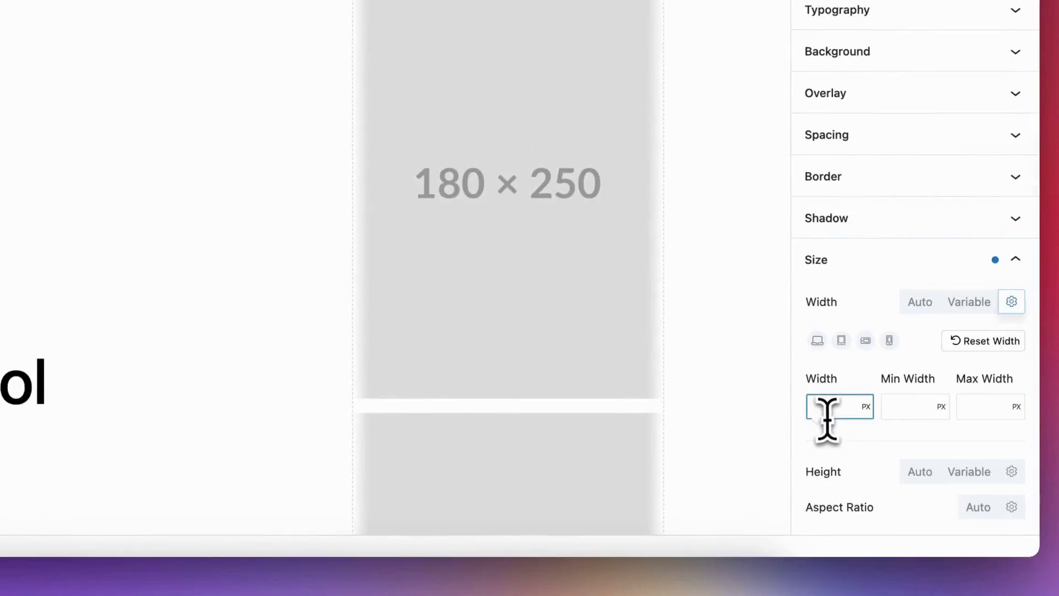
pyautogui.write('180')
pyautogui.scroll(-1, 850, 447)
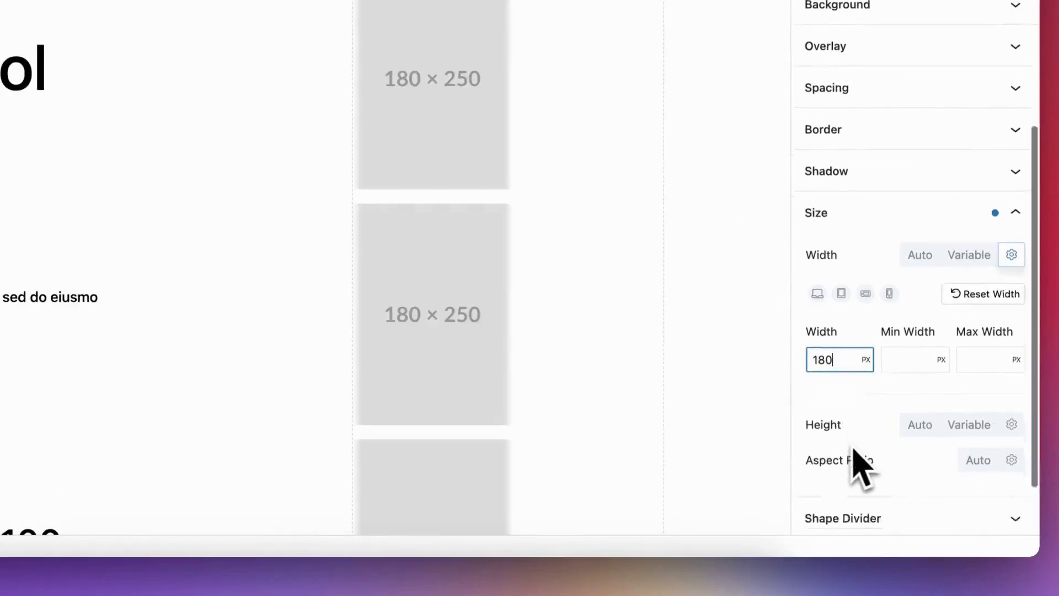
pyautogui.scroll(-4, 800, 408)
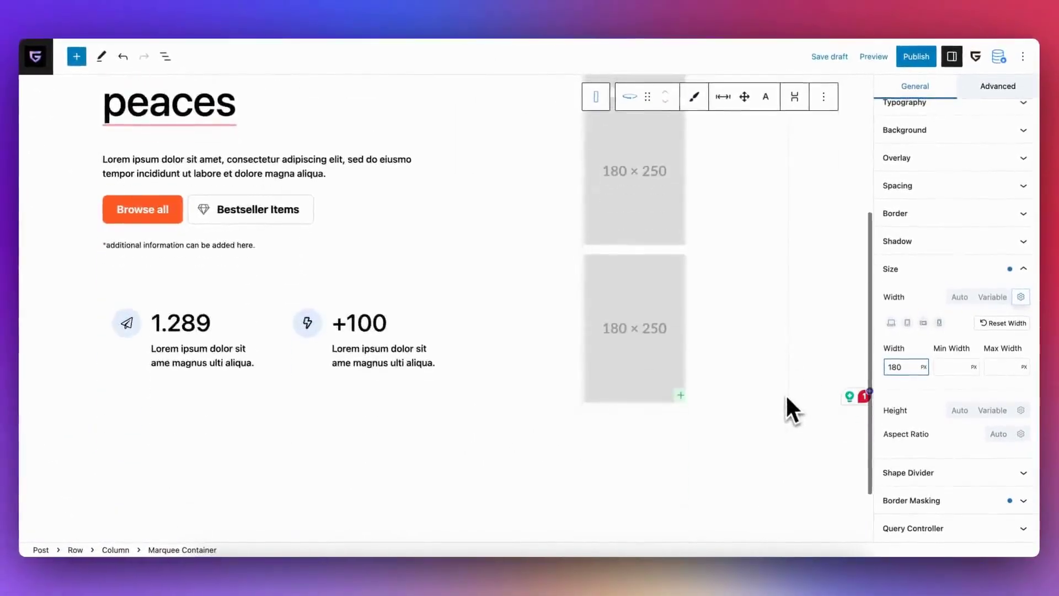
pyautogui.scroll(4, 786, 393)
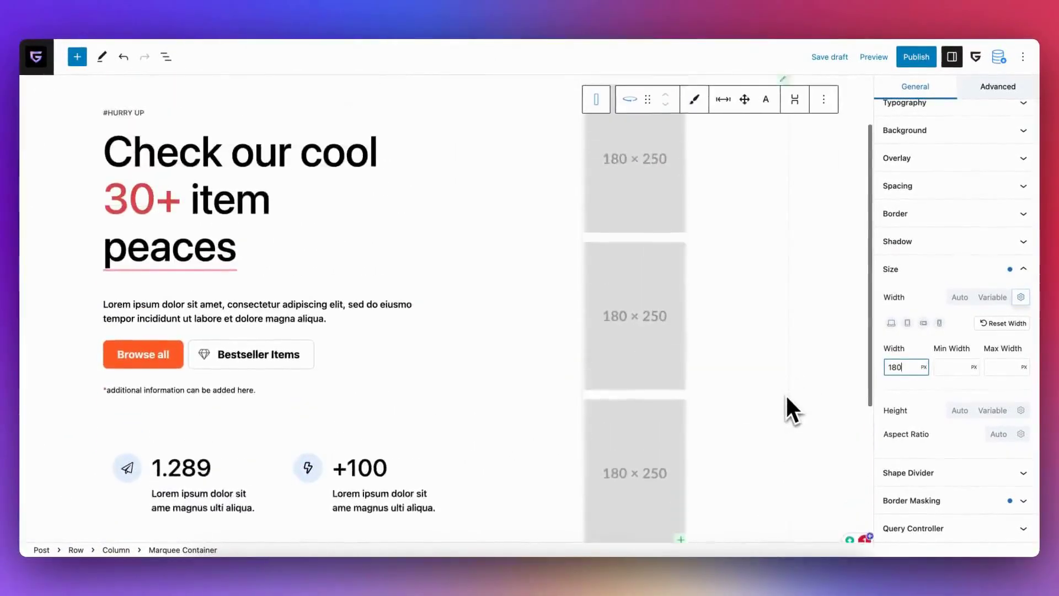
pyautogui.click(1021, 410)
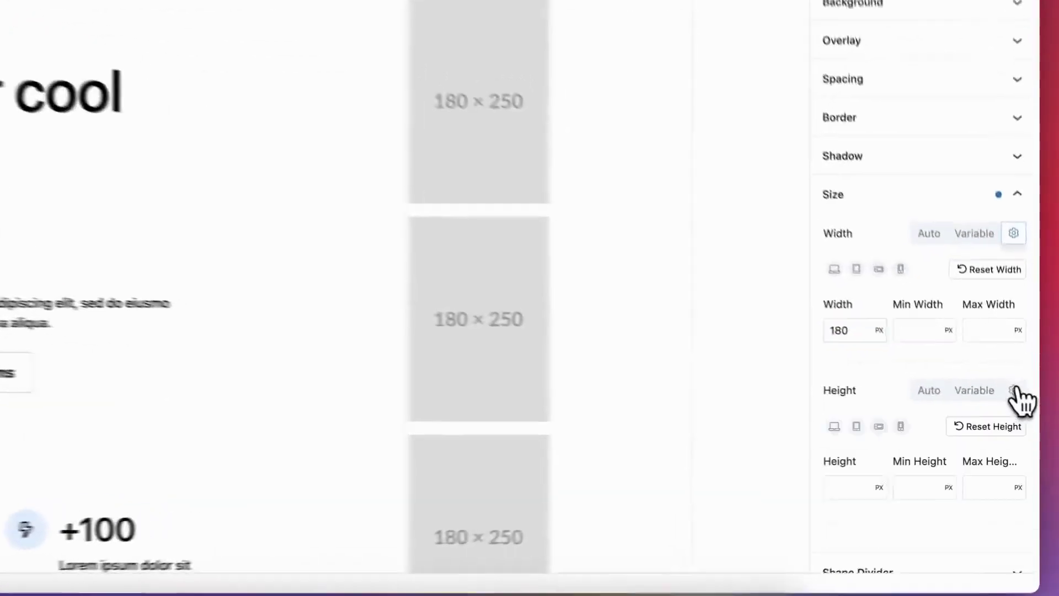
pyautogui.scroll(-2, 1021, 420)
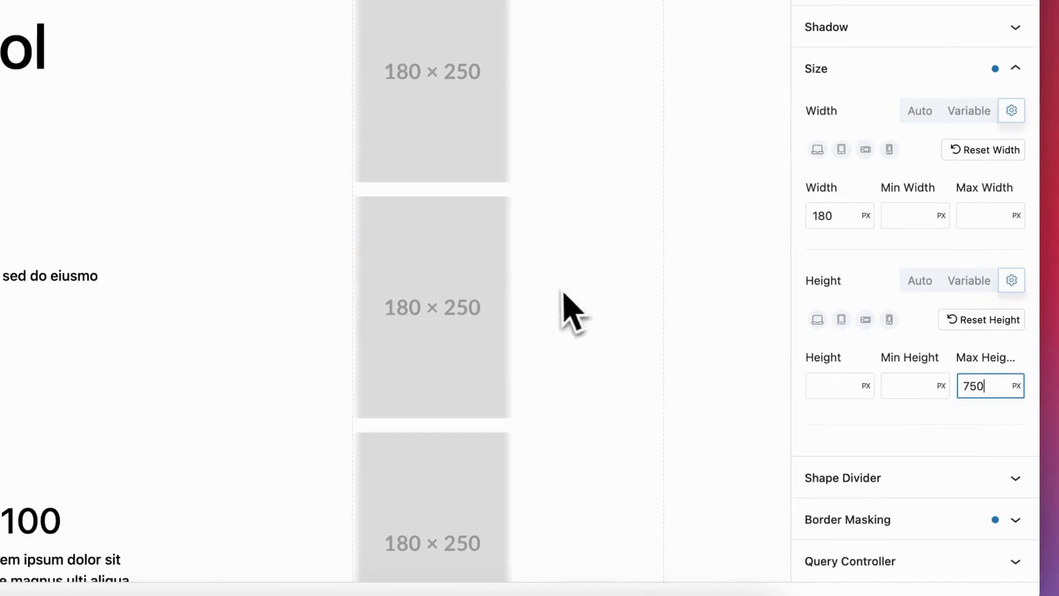
# Set Border Masking to T-B with mask size 39 and strength 2
pyautogui.click(905, 519)
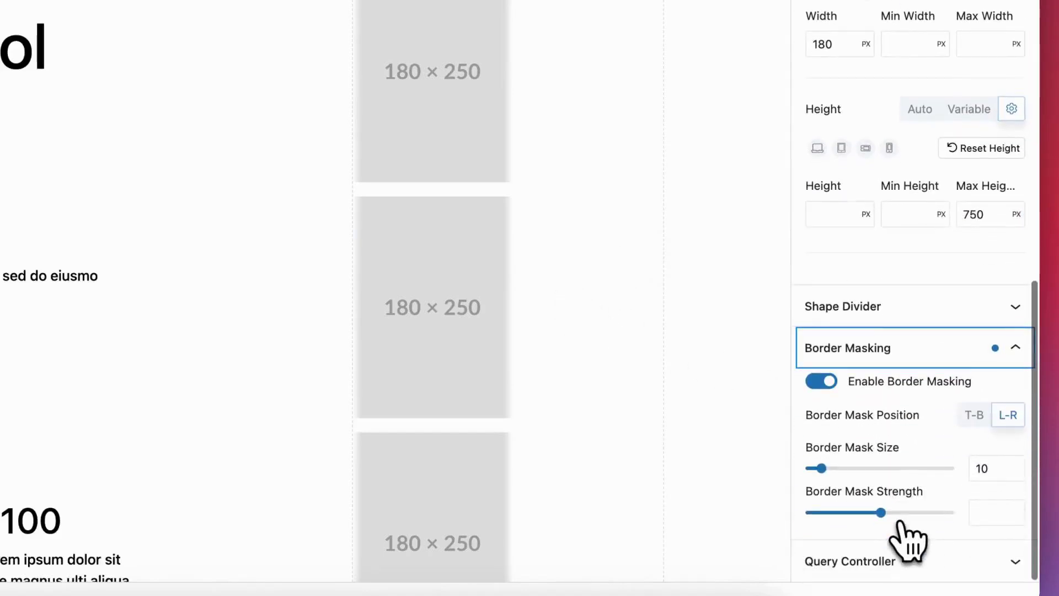
pyautogui.click(974, 417)
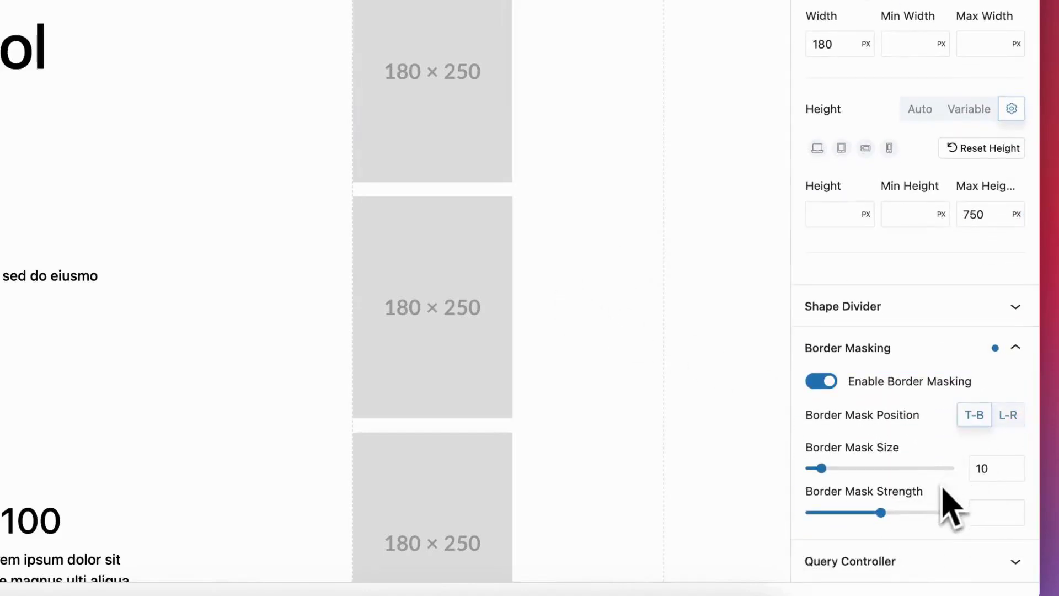
pyautogui.moveTo(842, 469); pyautogui.dragTo(862, 468)
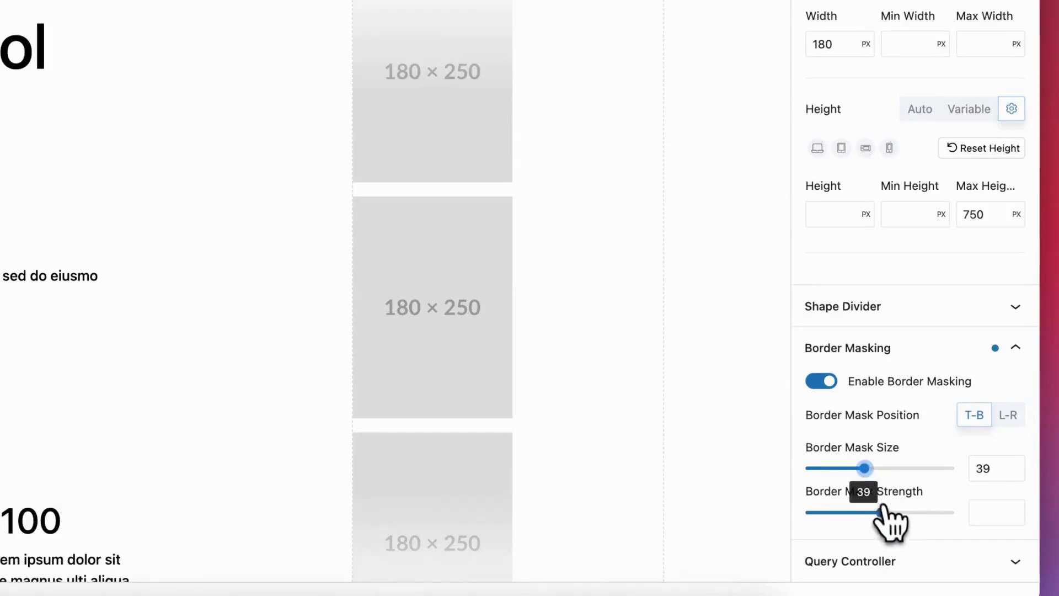
pyautogui.moveTo(883, 513); pyautogui.dragTo(877, 512)
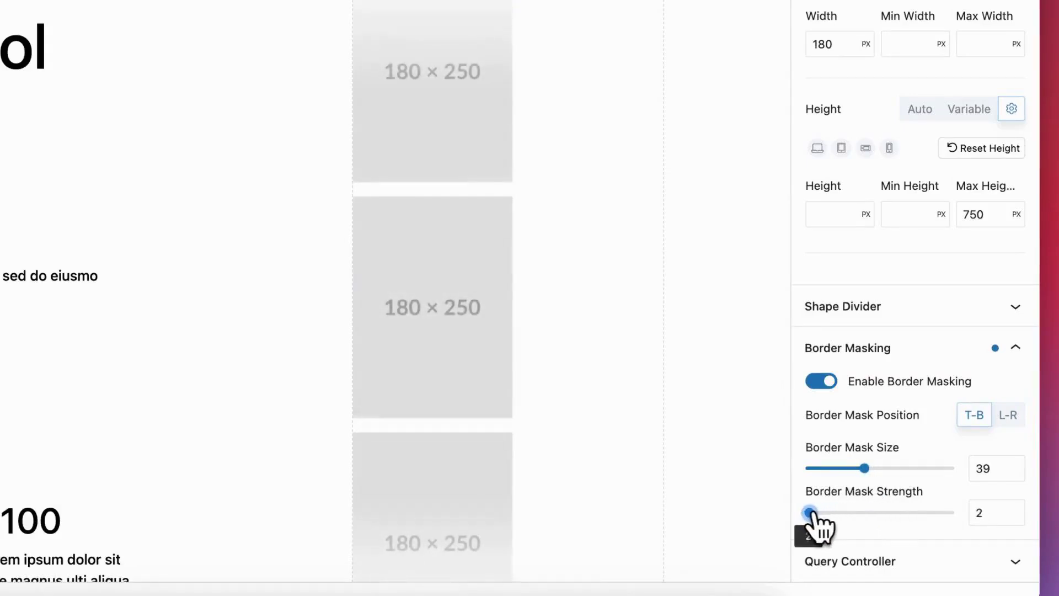
pyautogui.moveTo(819, 516); pyautogui.dragTo(822, 515)
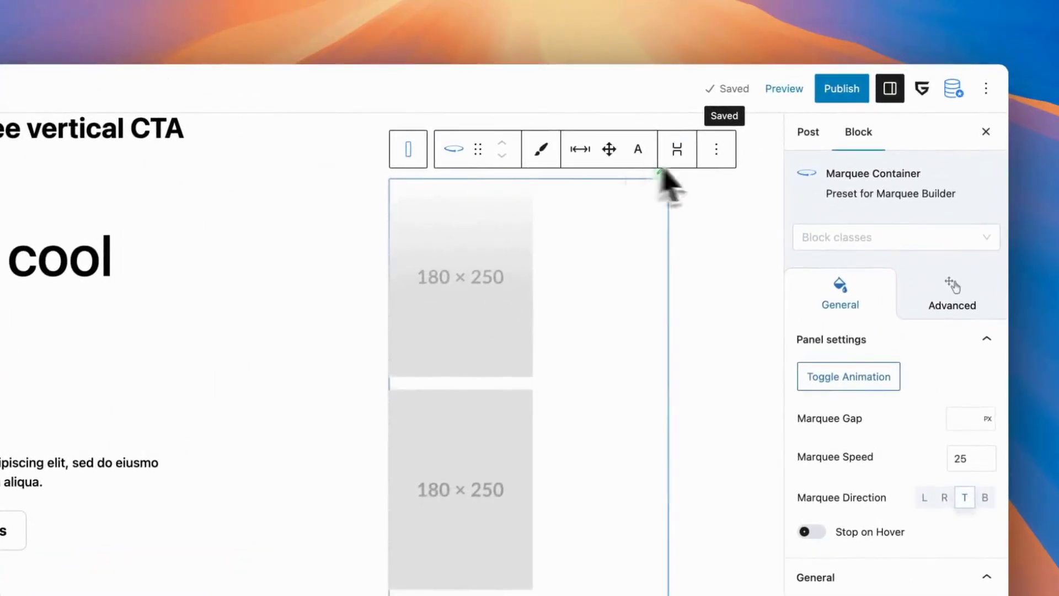
# Duplicate the image Marquee Container
pyautogui.click(717, 152)
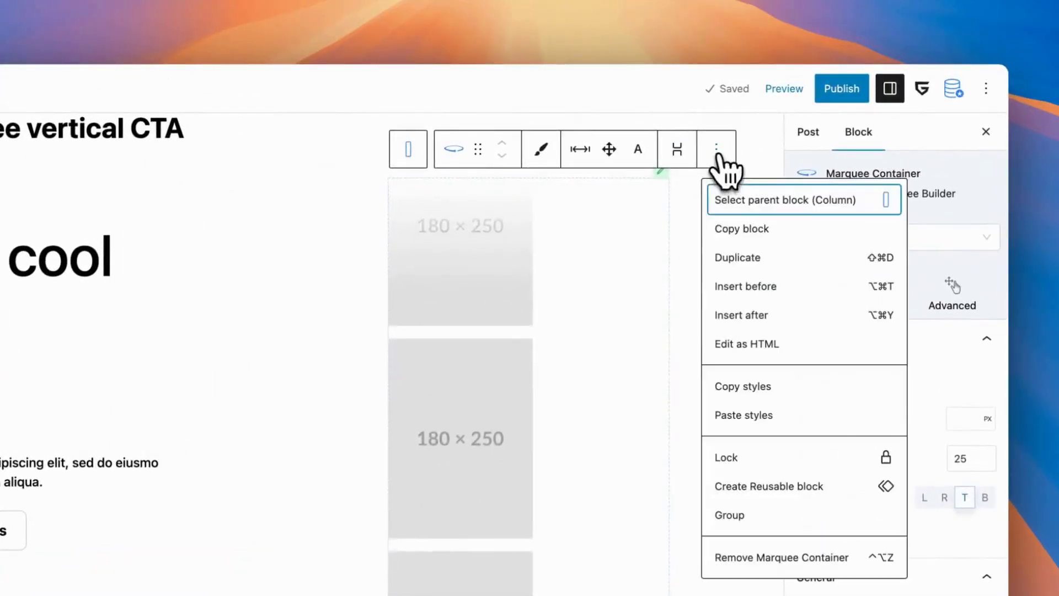
pyautogui.click(751, 258)
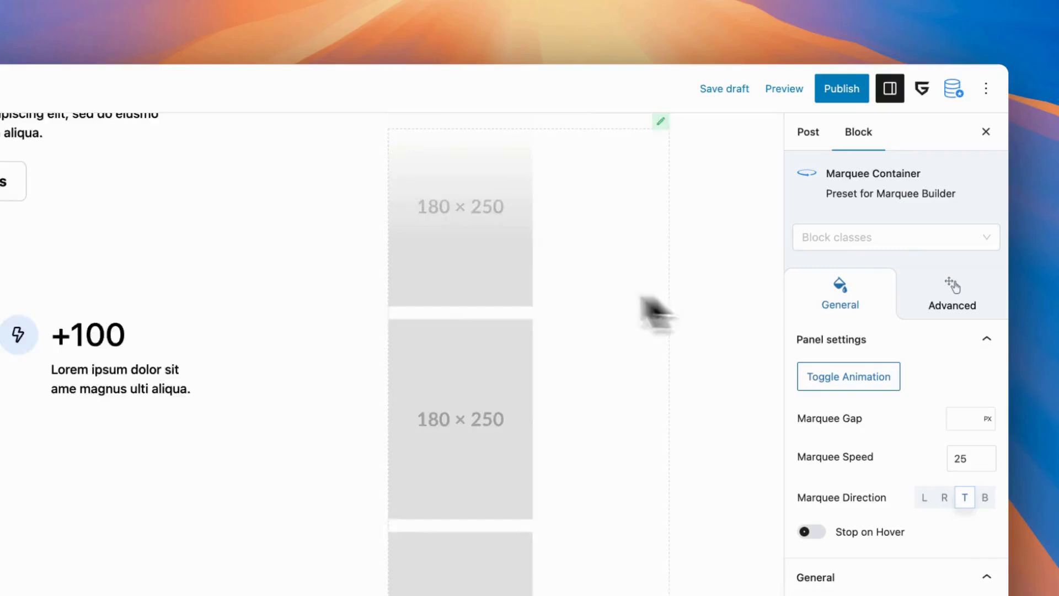
pyautogui.scroll(10, 552, 292)
# Set the column holding the marquees to Flex layout with Row direction
pyautogui.click(462, 302)
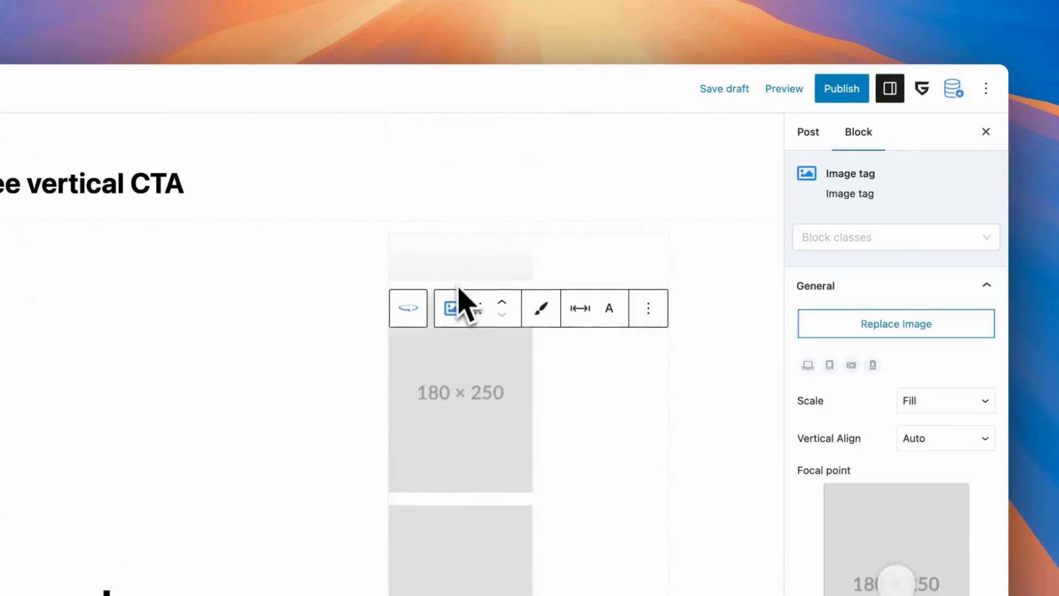
pyautogui.click(413, 295)
pyautogui.click(416, 141)
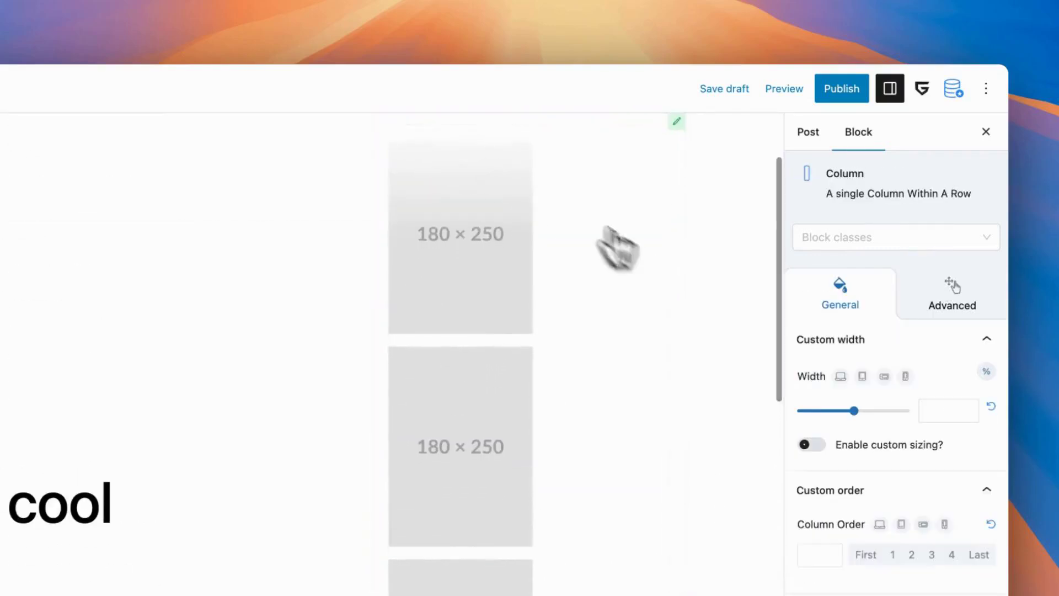
pyautogui.scroll(-3, 873, 386)
pyautogui.click(901, 393)
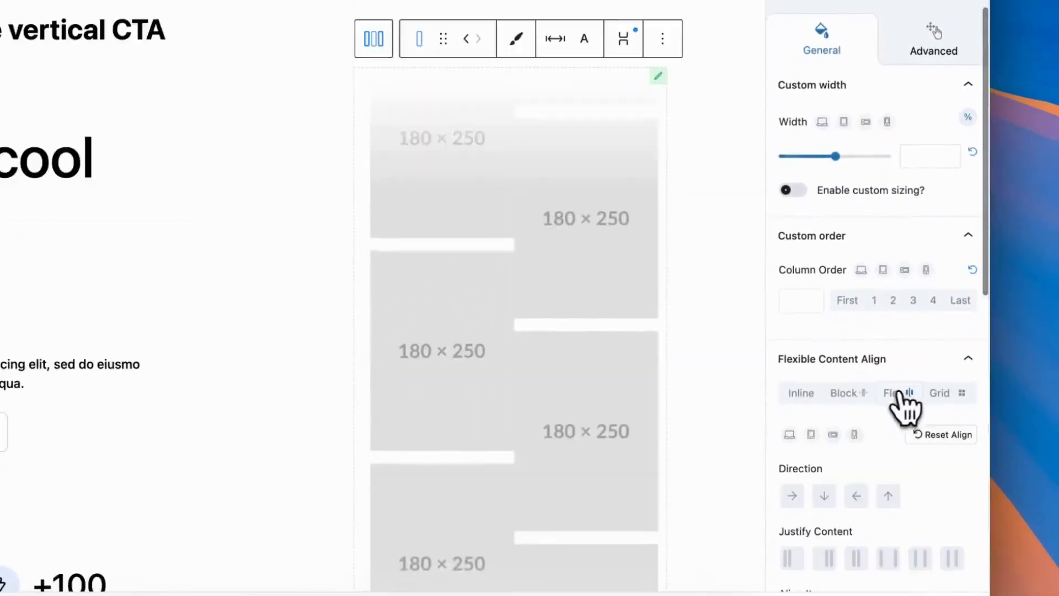
pyautogui.scroll(-3, 905, 403)
pyautogui.scroll(-1, 905, 403)
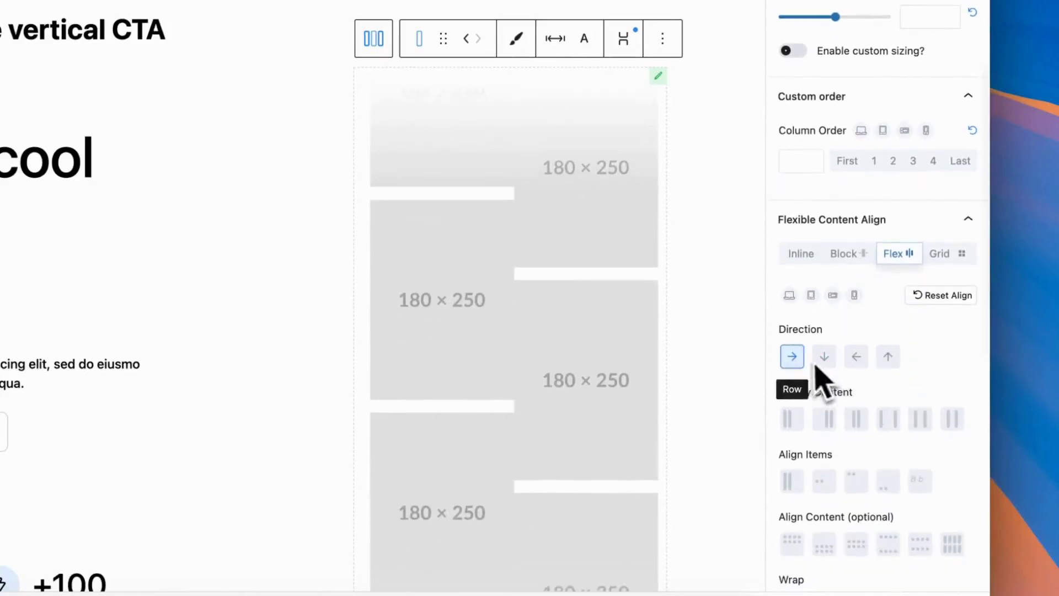
pyautogui.click(799, 358)
# Set the column's Column Gap to 20
pyautogui.scroll(-3, 889, 367)
pyautogui.scroll(-4, 899, 369)
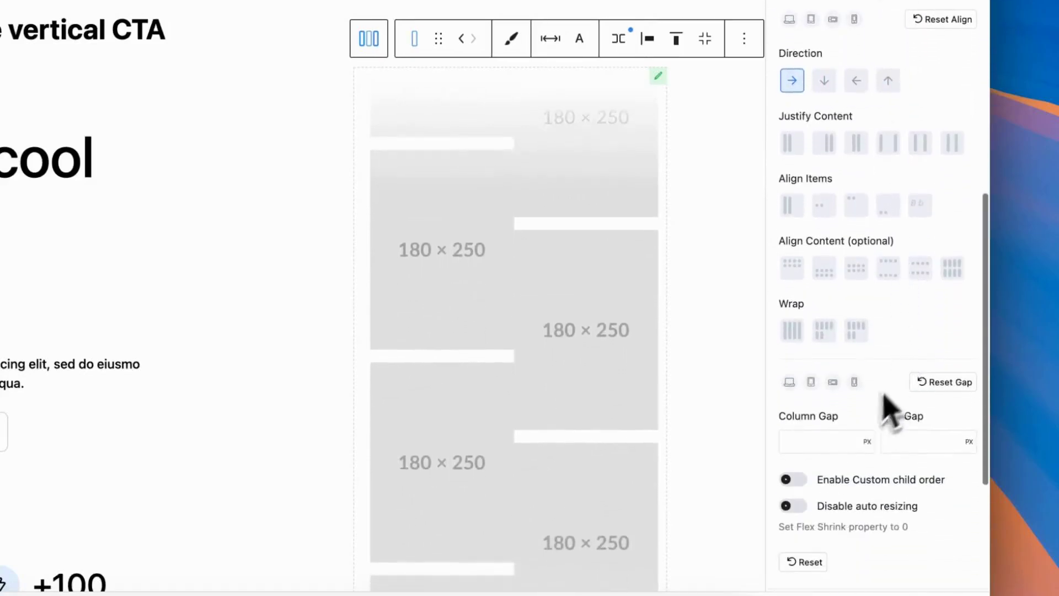
pyautogui.click(811, 440)
pyautogui.write('30')
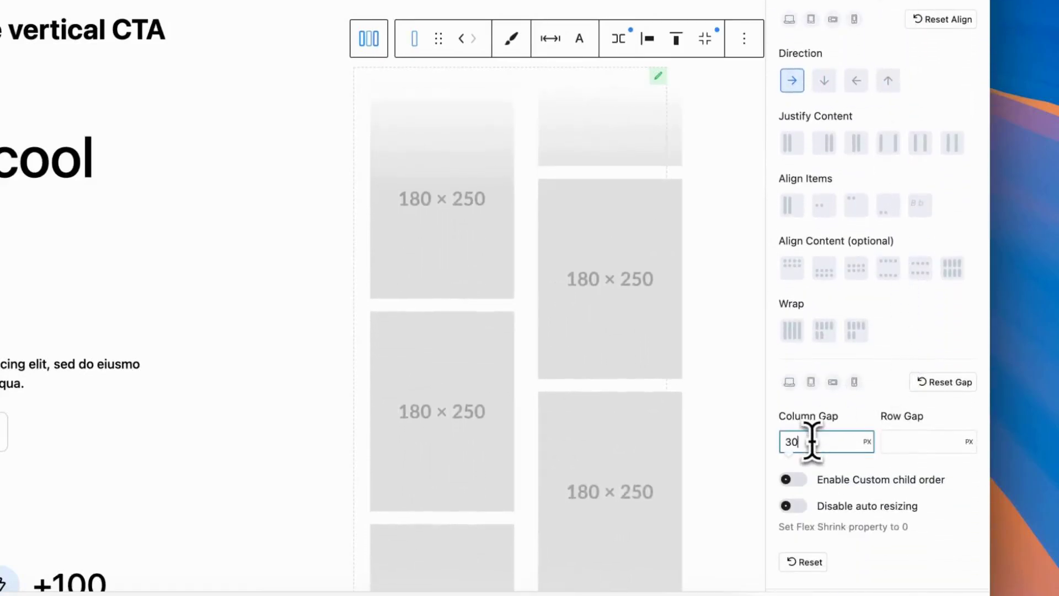
pyautogui.doubleClick(794, 442)
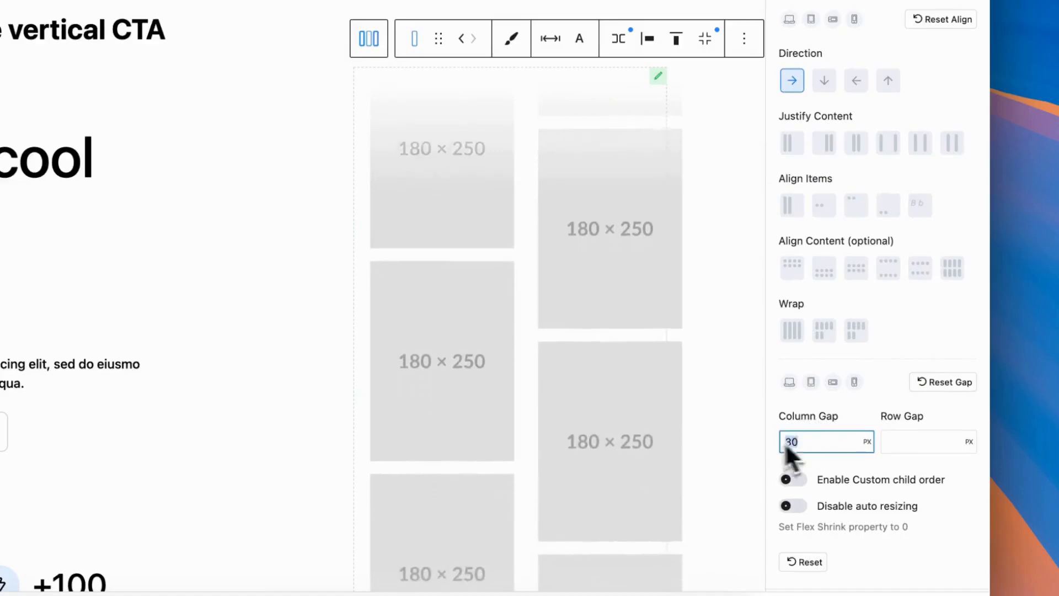
pyautogui.write('25')
pyautogui.press('BackSpace')
pyautogui.write('0')
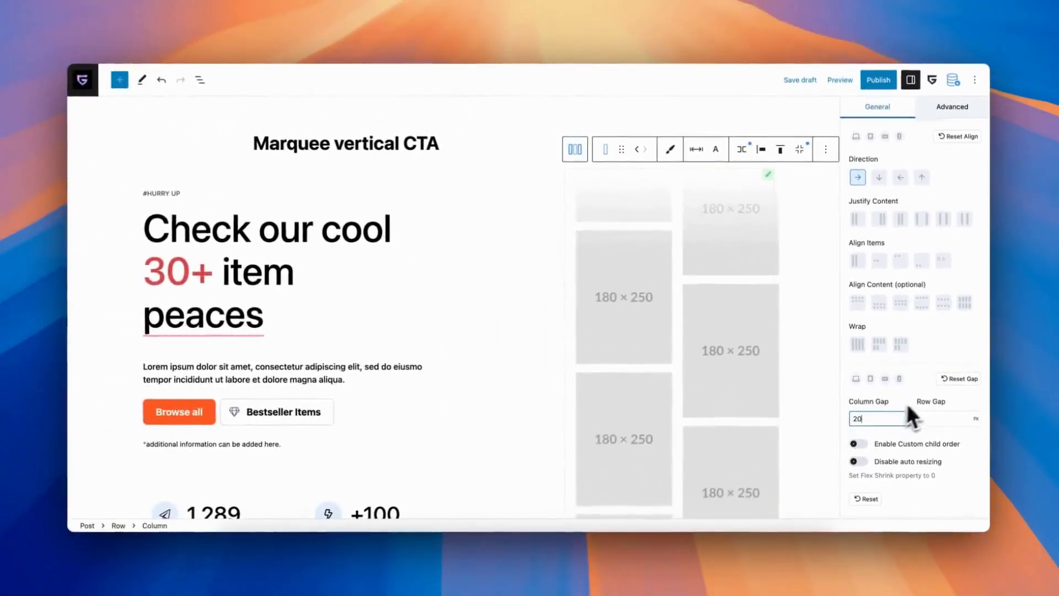
pyautogui.scroll(3, 928, 383)
# Set the second Marquee Container's direction to B so it scrolls downward
pyautogui.scroll(4, 928, 383)
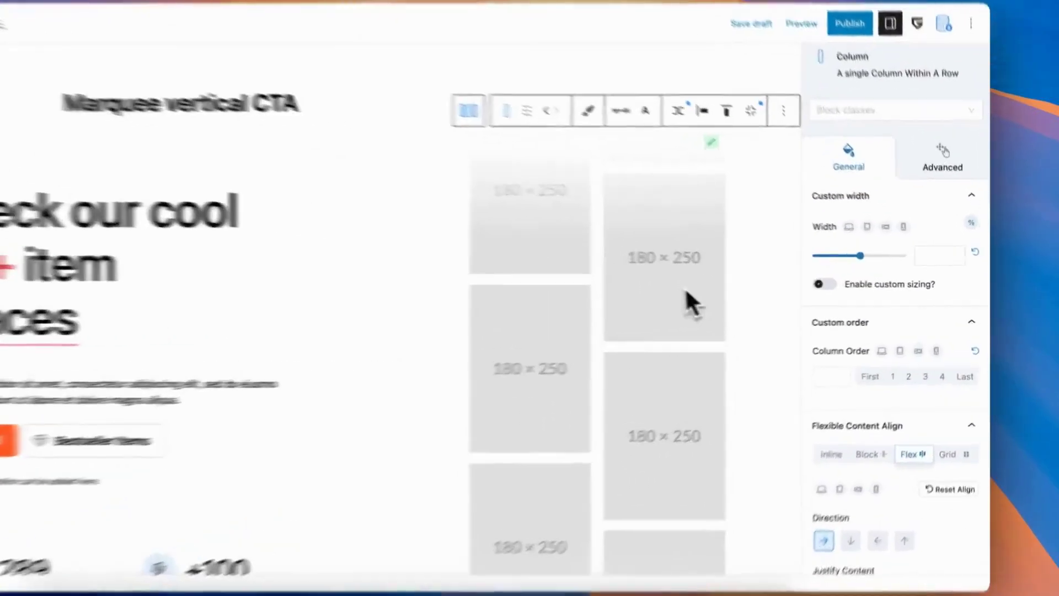
pyautogui.click(627, 326)
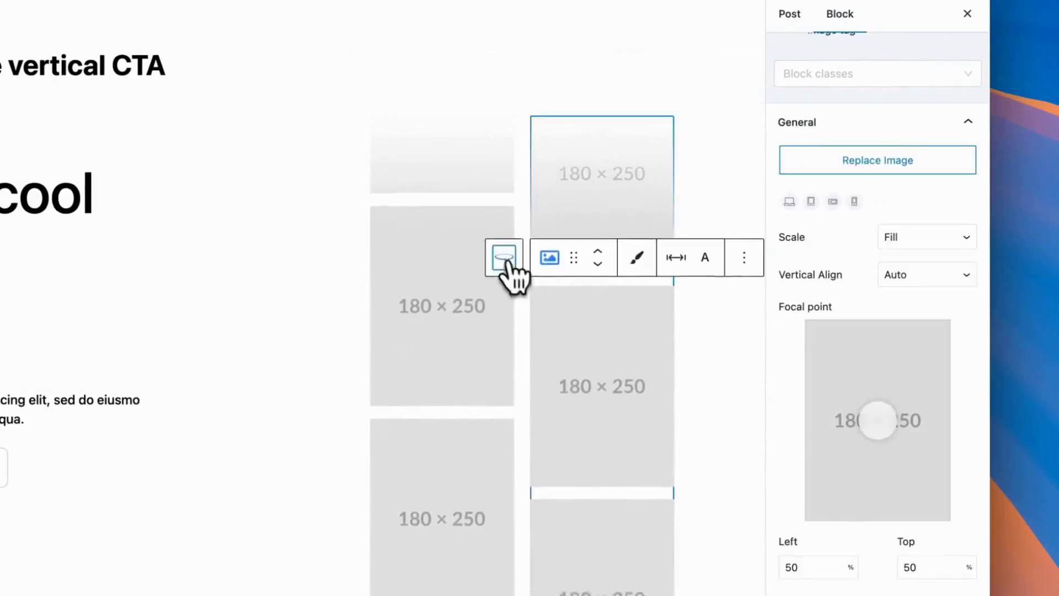
pyautogui.click(505, 263)
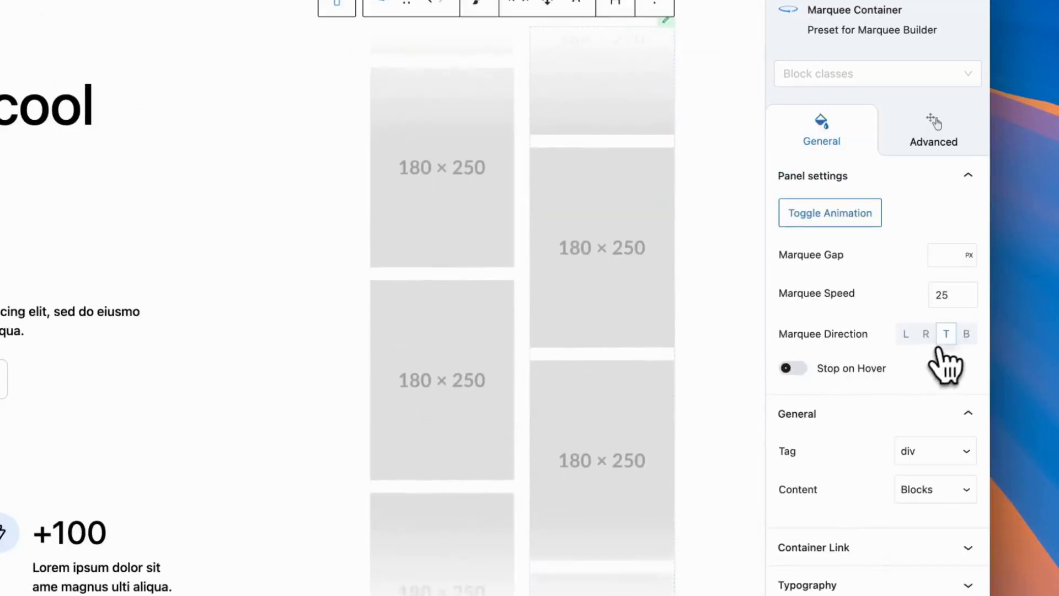
pyautogui.click(967, 334)
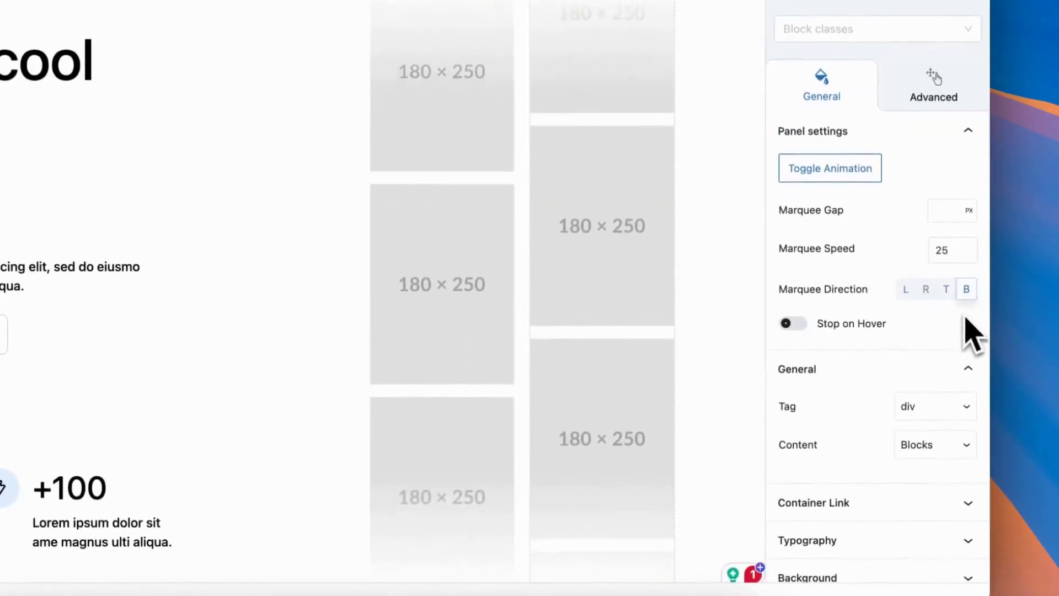
# Size the second marquee to 120 px wide with a 550 px maximum height
pyautogui.scroll(-1, 938, 353)
pyautogui.scroll(-5, 905, 375)
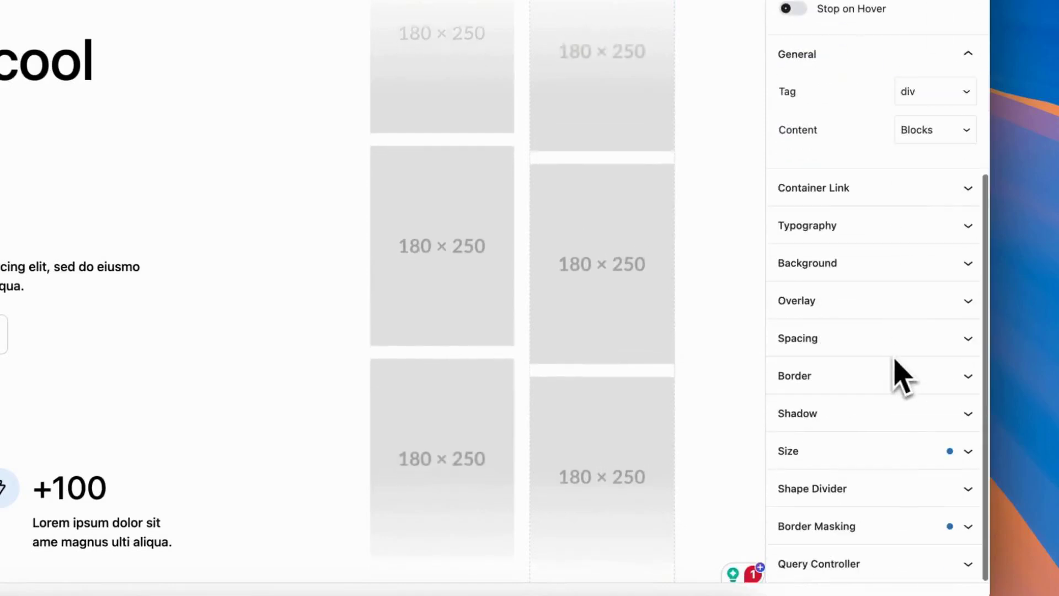
pyautogui.click(879, 446)
pyautogui.scroll(-4, 876, 464)
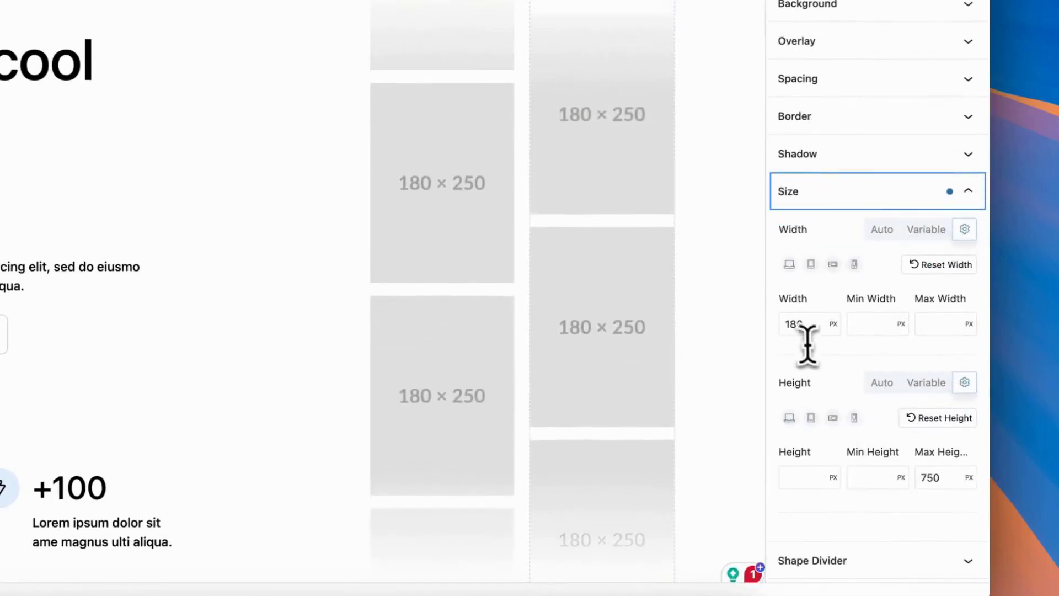
pyautogui.click(792, 326)
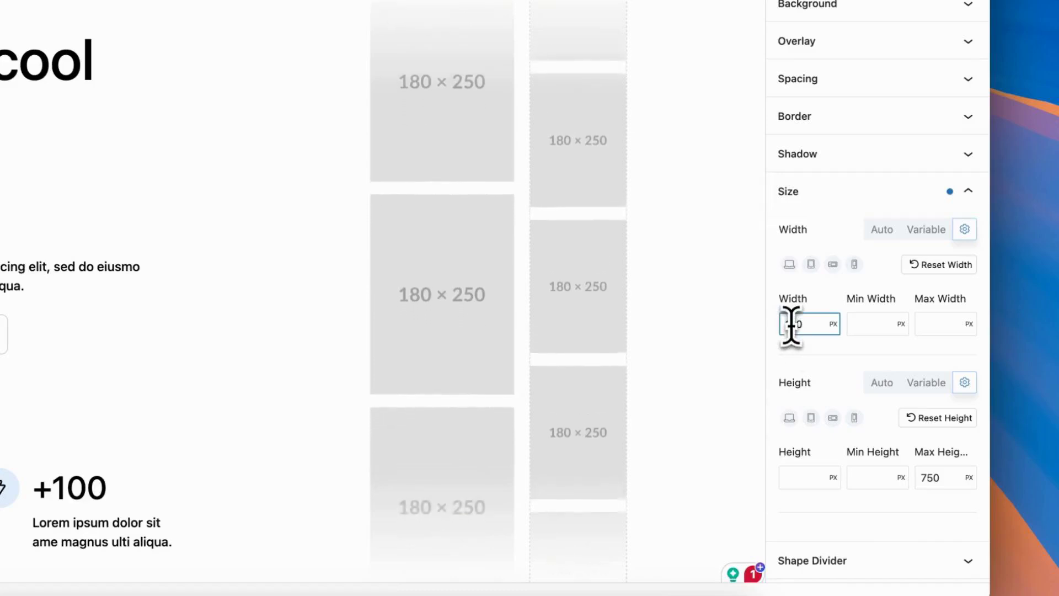
pyautogui.click(705, 216)
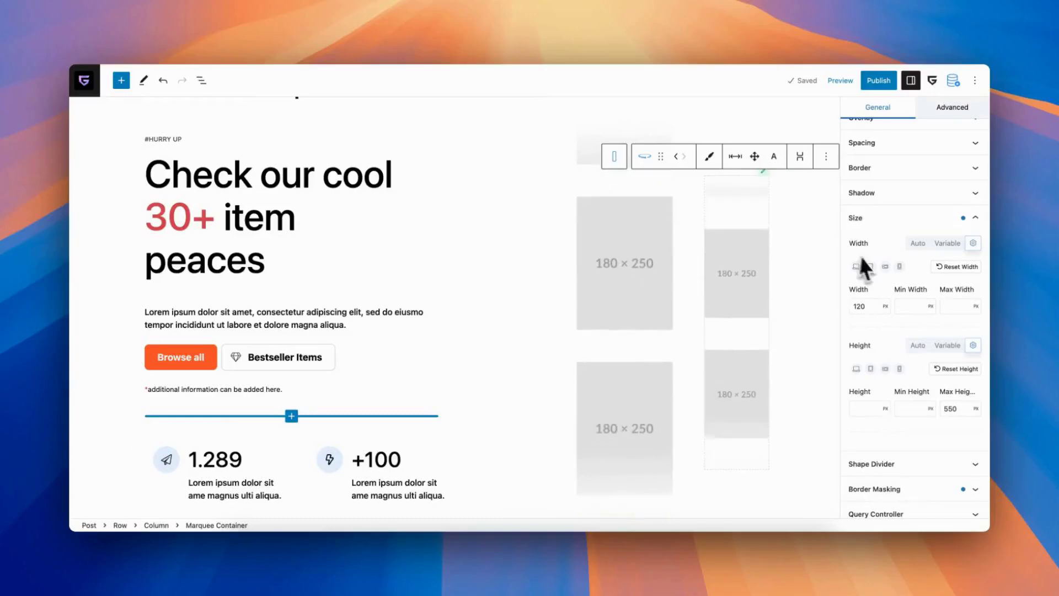
# Add a local class 'imageshadow' to the column holding both marquees
pyautogui.scroll(6, 896, 273)
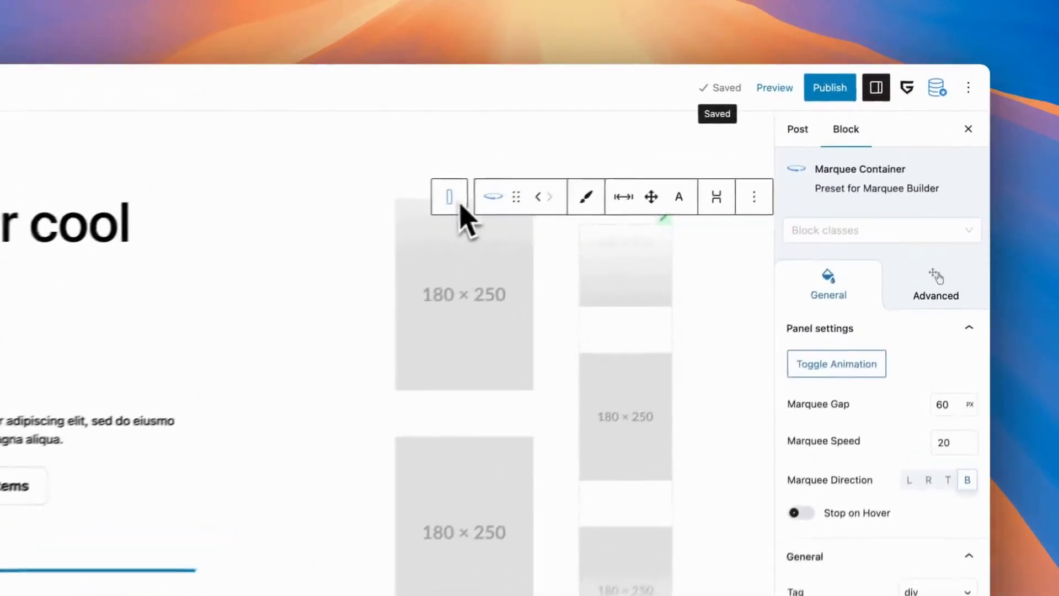
pyautogui.click(614, 156)
pyautogui.click(846, 236)
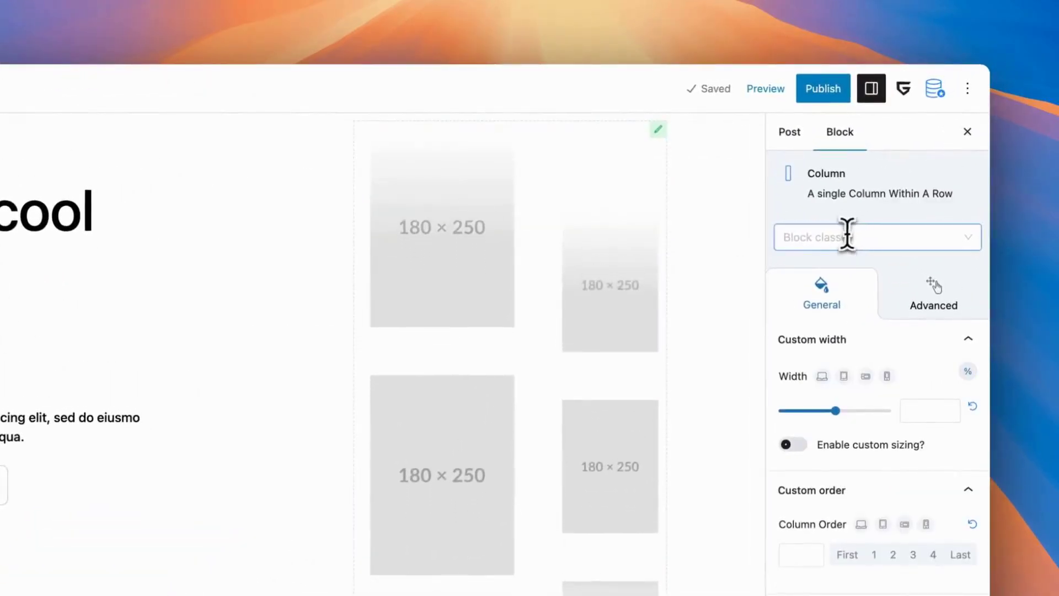
pyautogui.click(825, 266)
pyautogui.write('imageshadow')
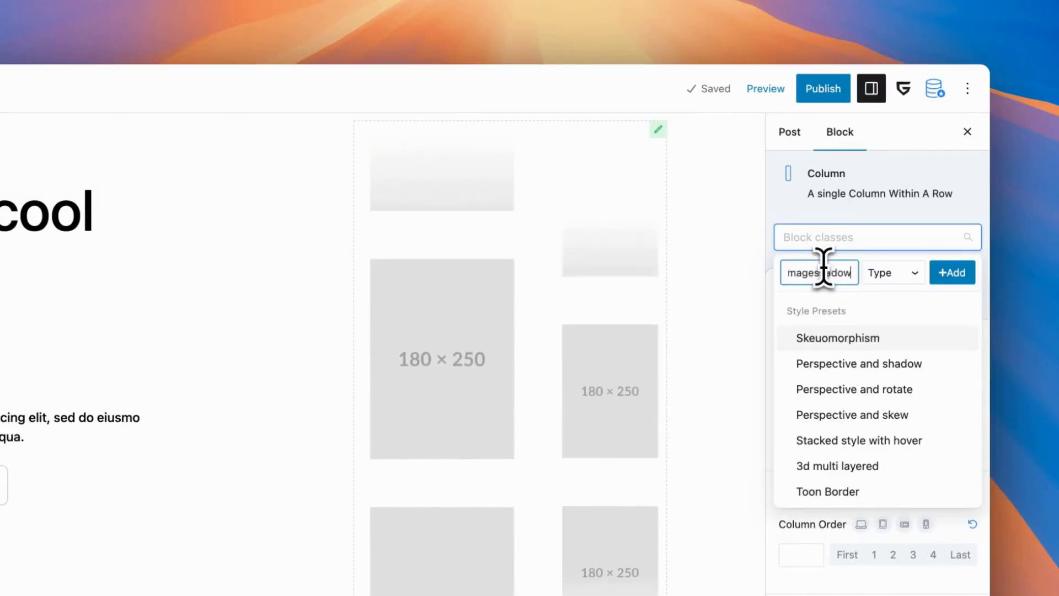
pyautogui.click(888, 273)
pyautogui.click(907, 309)
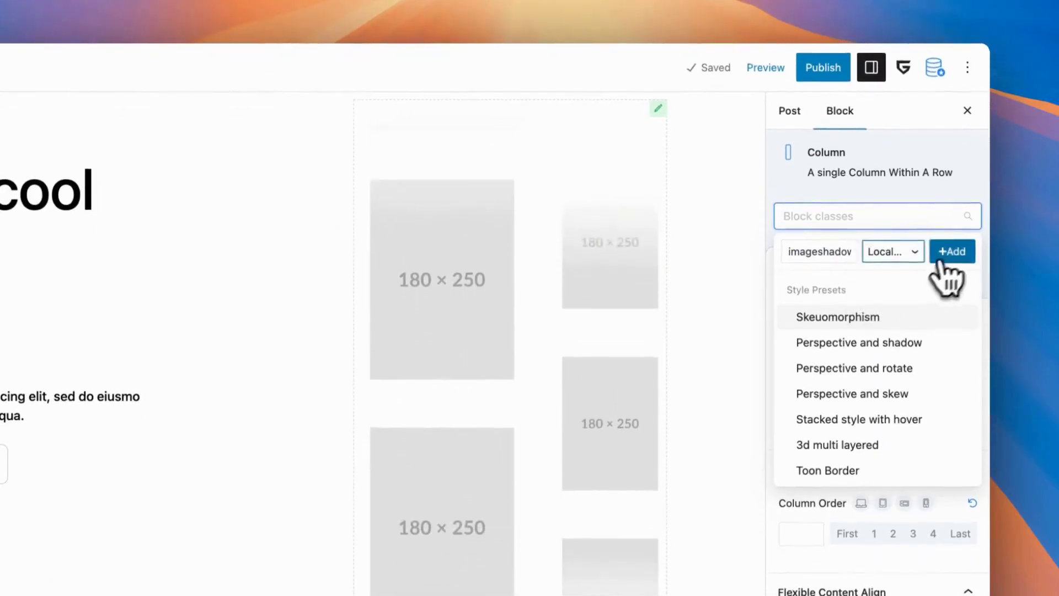
pyautogui.click(955, 274)
# Add an 'img' subselector to the imageshadow class
pyautogui.click(814, 216)
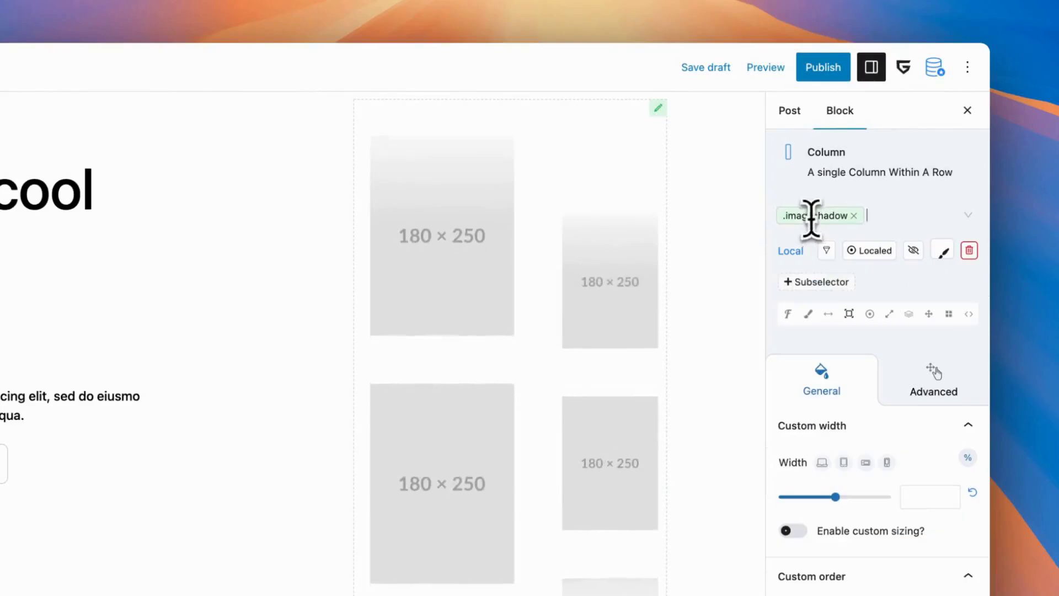
pyautogui.click(825, 251)
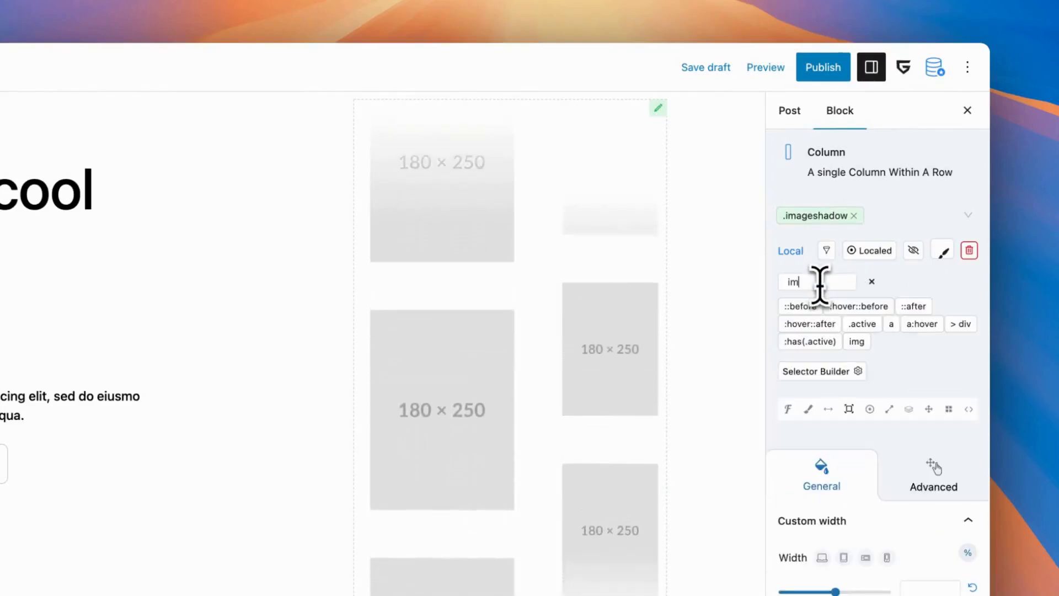
pyautogui.write('img')
pyautogui.press('Return')
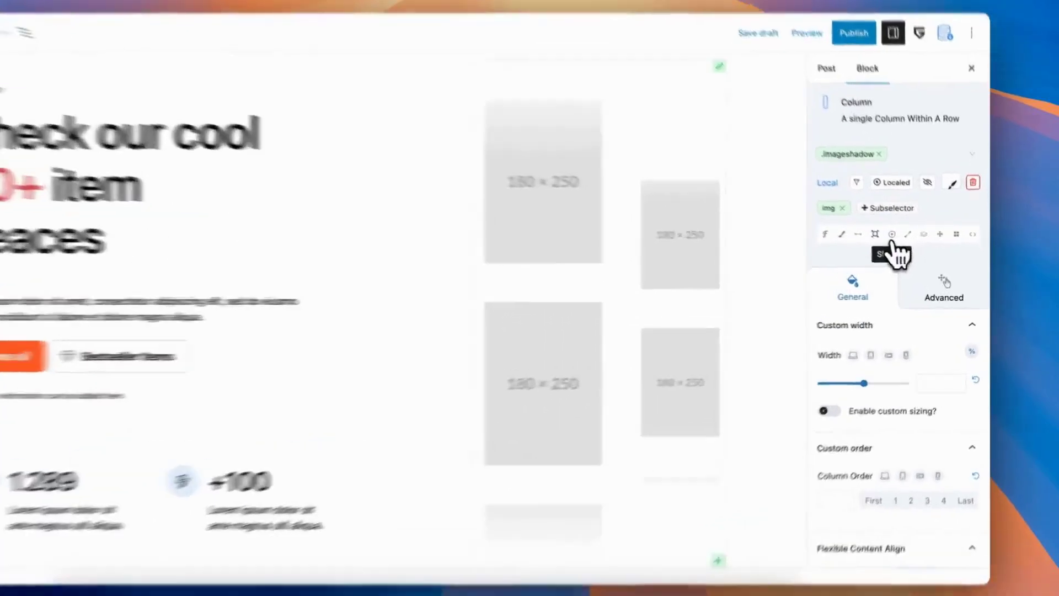
# Apply the first Normal shadow preset (0, 15, 25, 0) to .imageshadow img
pyautogui.click(910, 246)
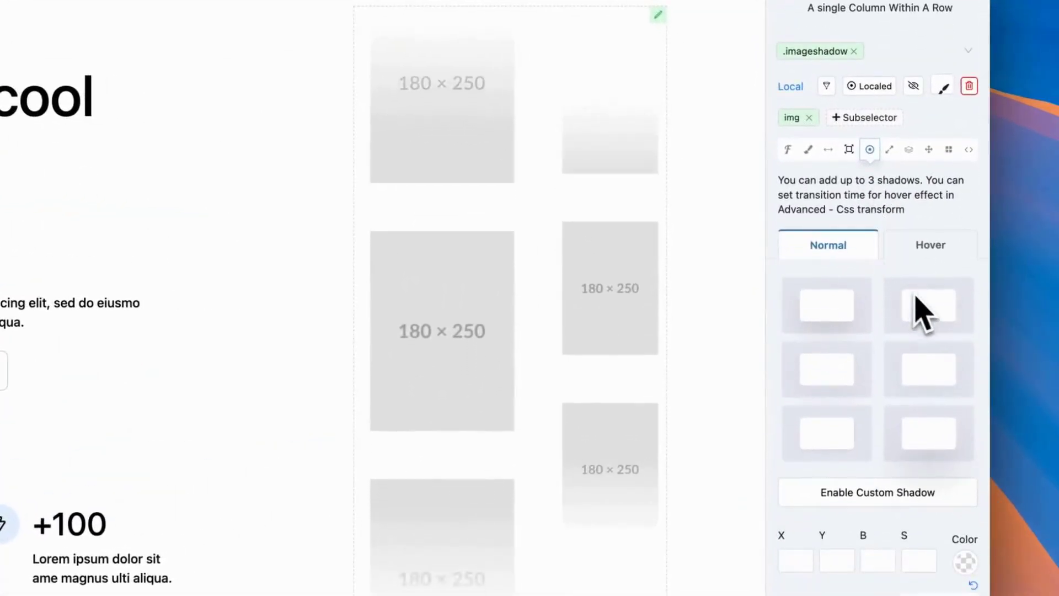
pyautogui.click(858, 325)
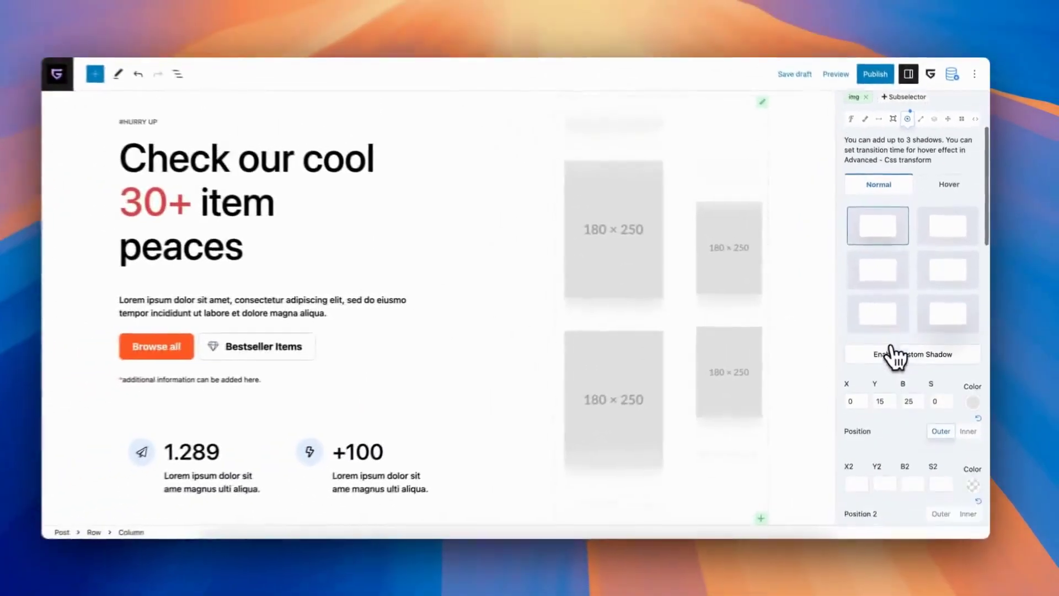
pyautogui.scroll(-3, 827, 320)
pyautogui.scroll(5, 827, 320)
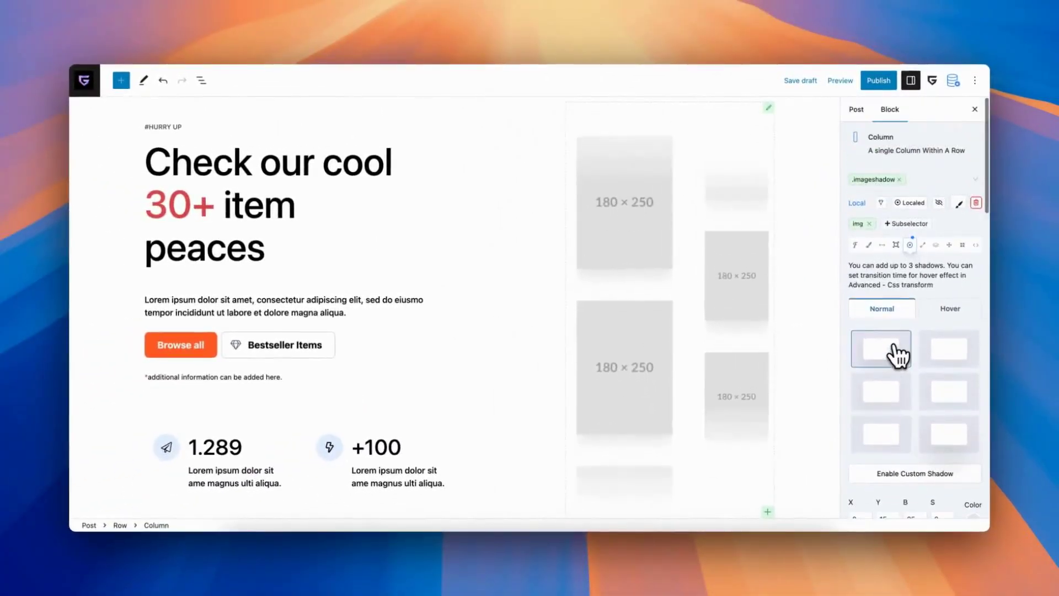
pyautogui.scroll(-4, 797, 295)
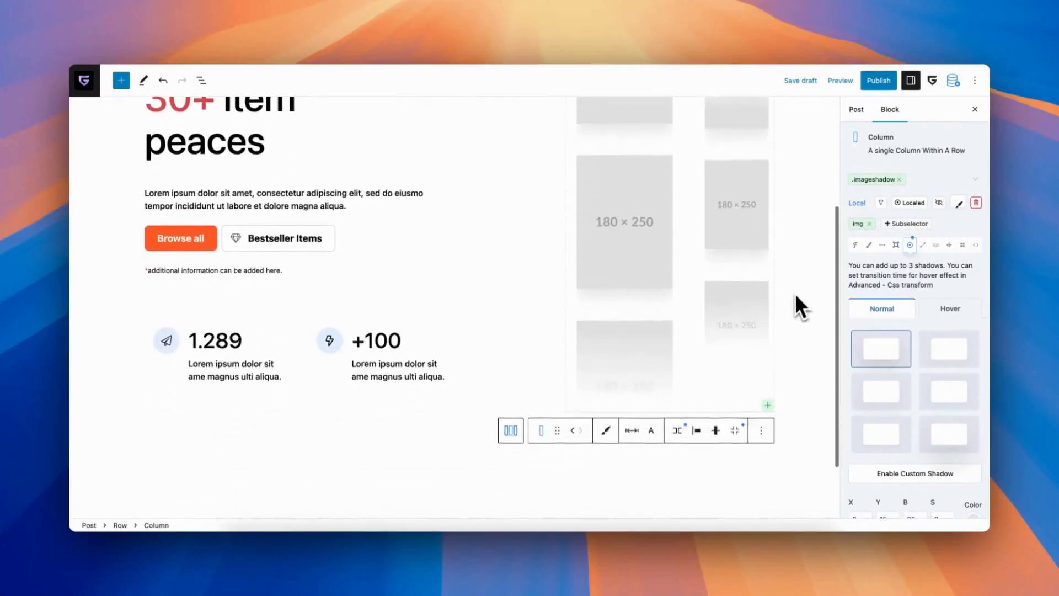